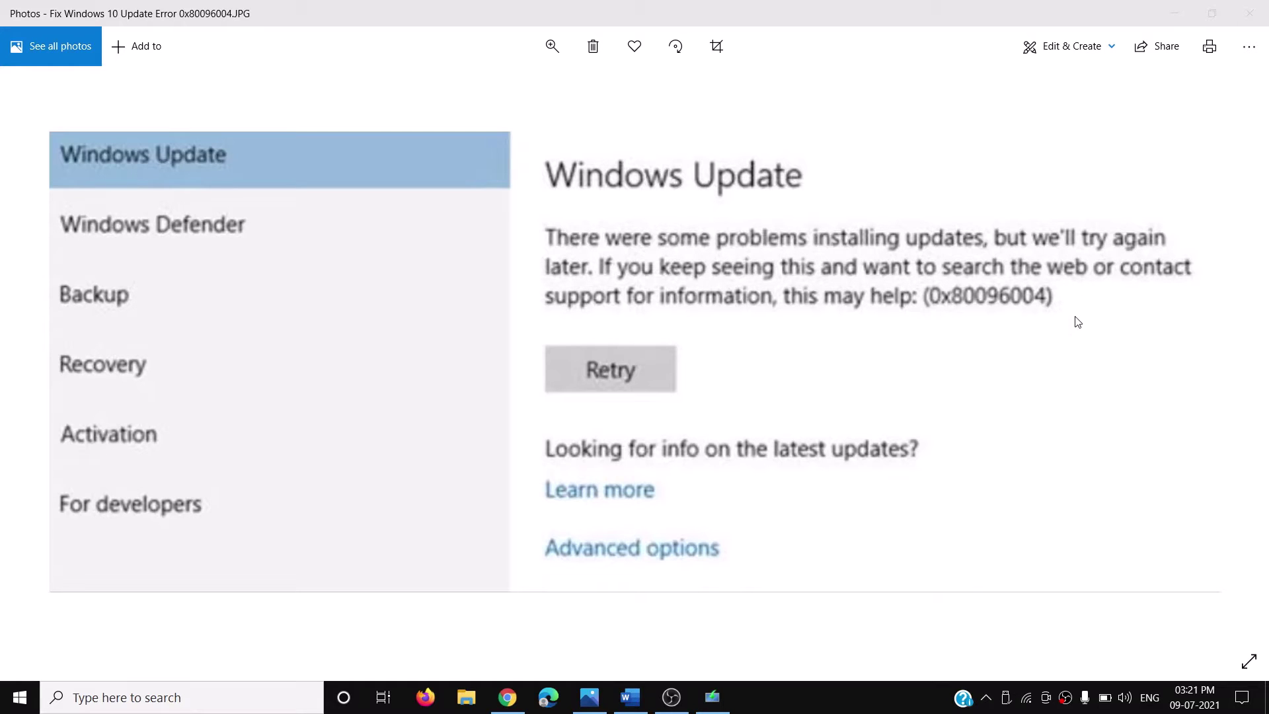
Bring the Word guide 'How To Fix Windows 10 Update Error' 0x80096004 in front of the Photos screenshot.
click(629, 696)
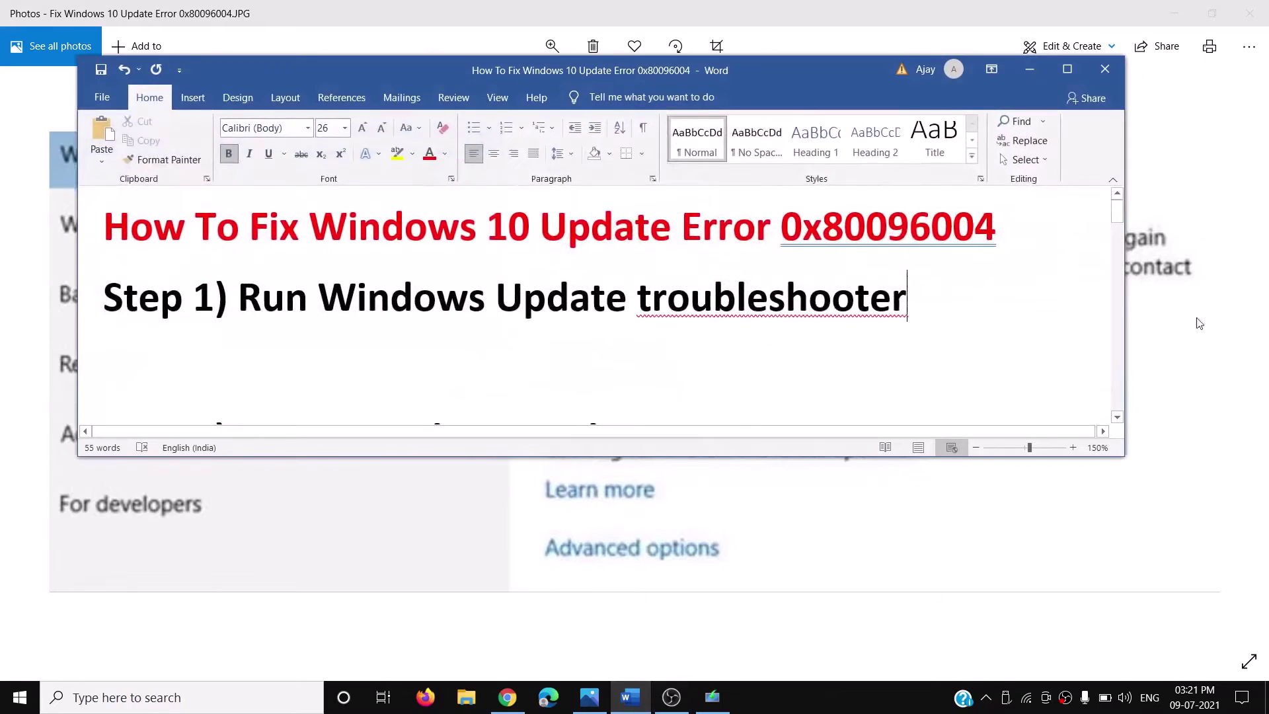
Highlight the Step 1 instruction and open Settings' Update & Security Troubleshoot page.
drag(250, 290, 905, 301)
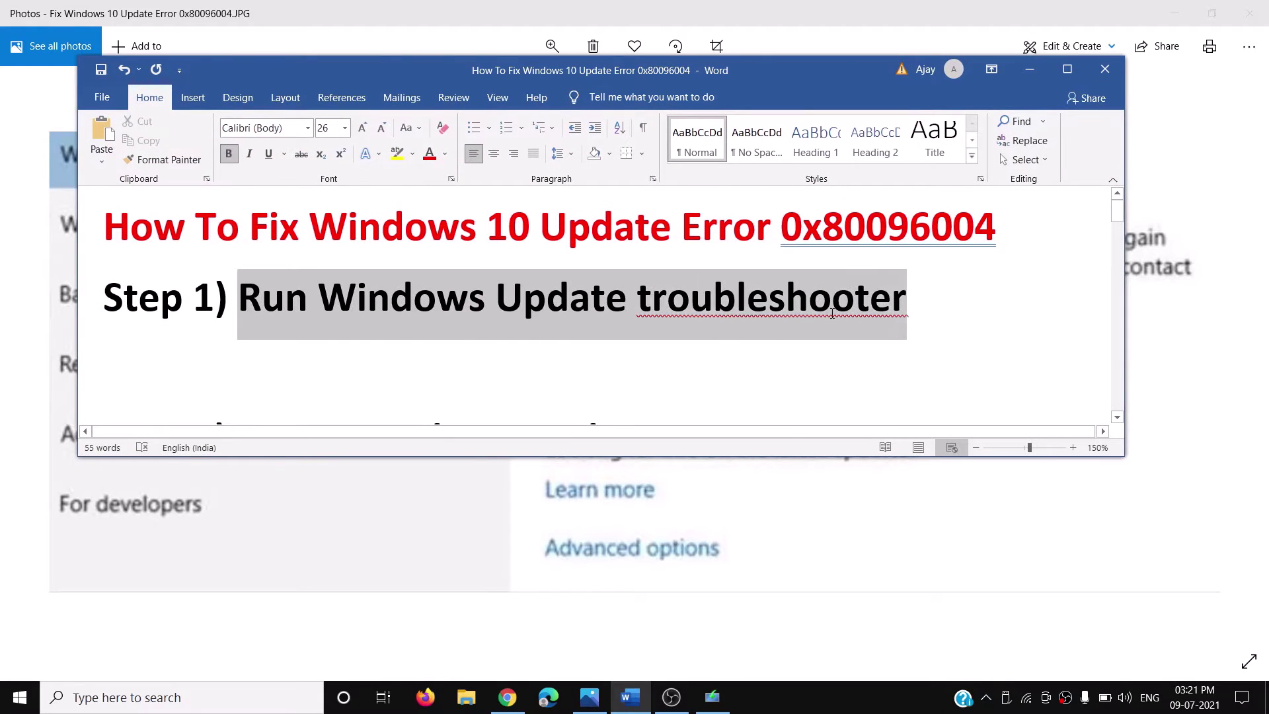
click(14, 705)
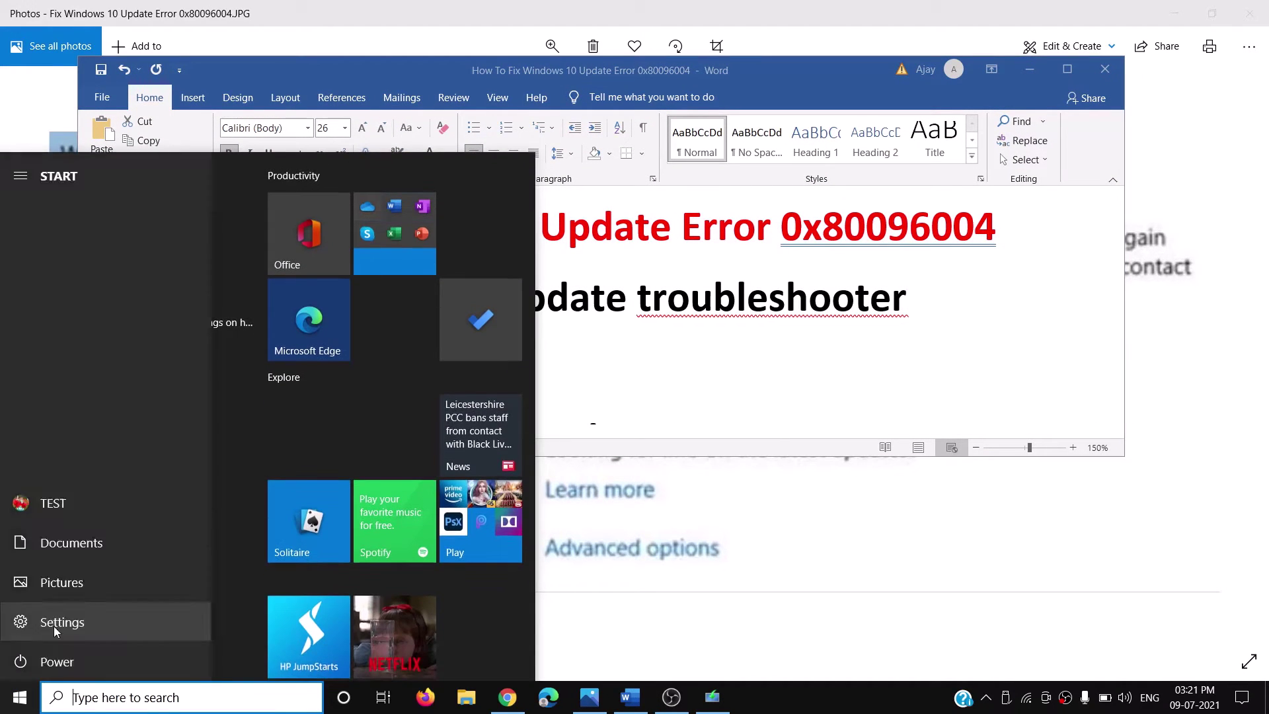
mouse_move(7, 628)
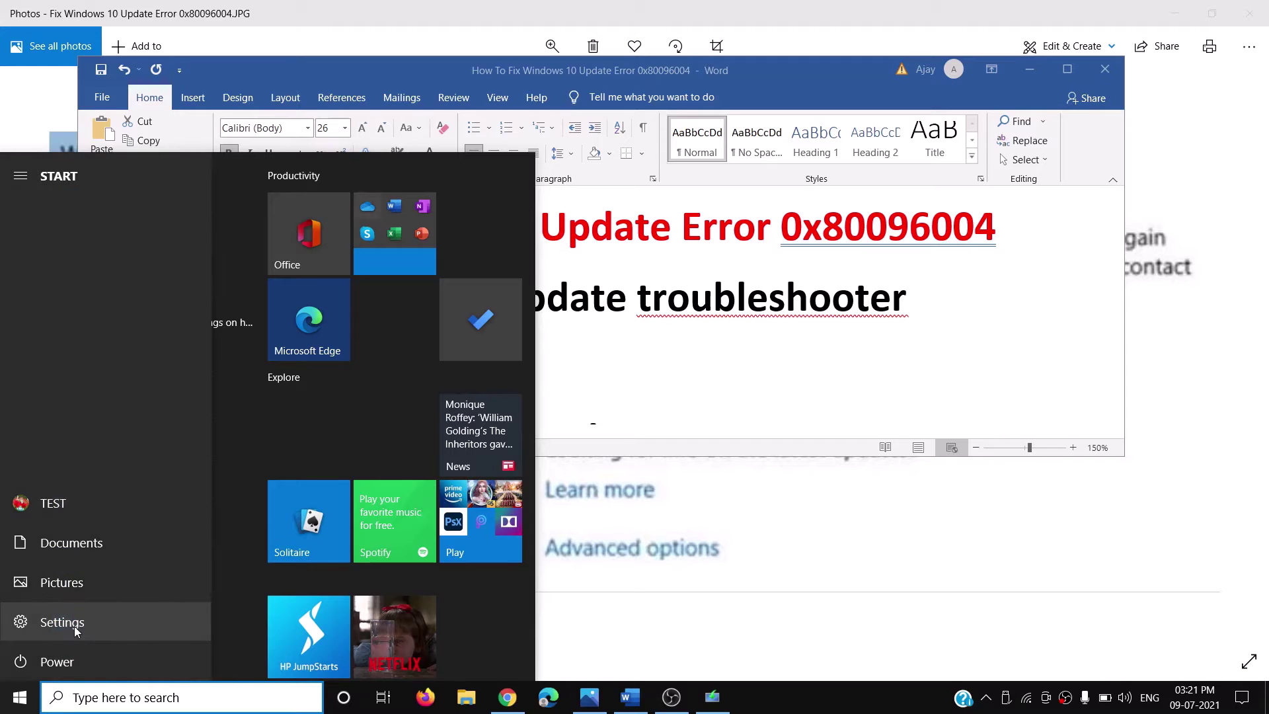
click(62, 623)
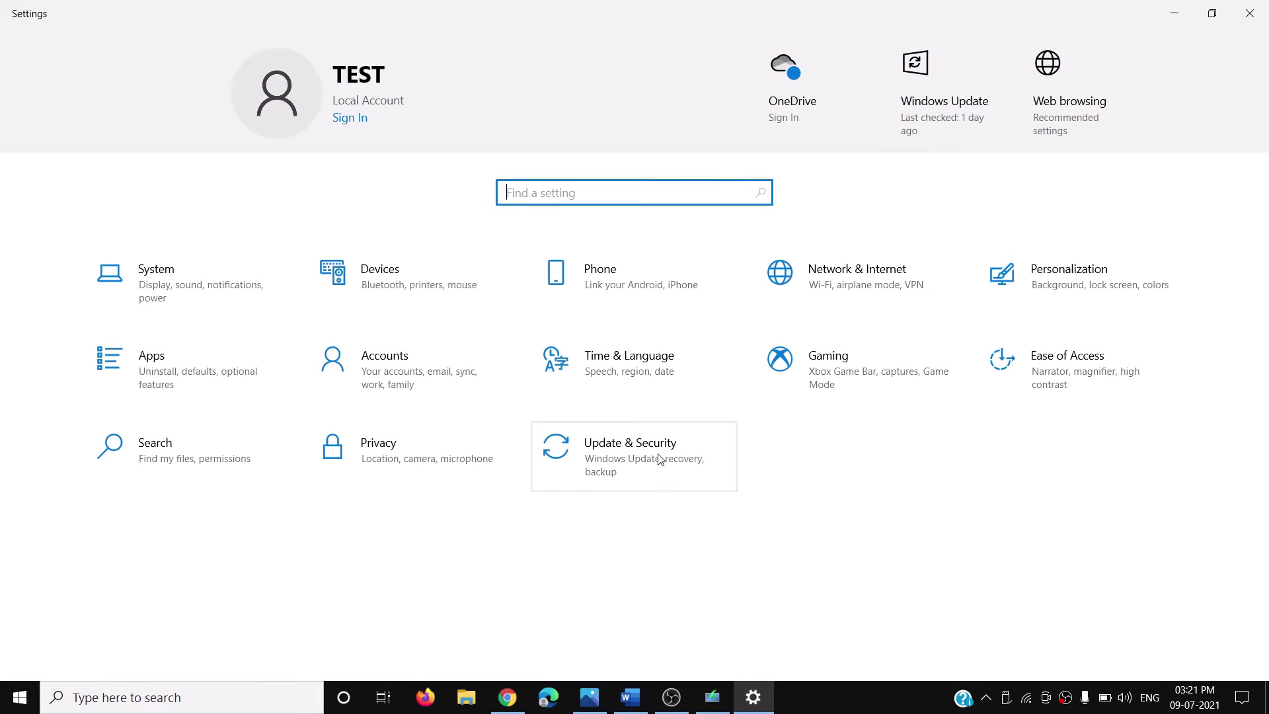
click(660, 459)
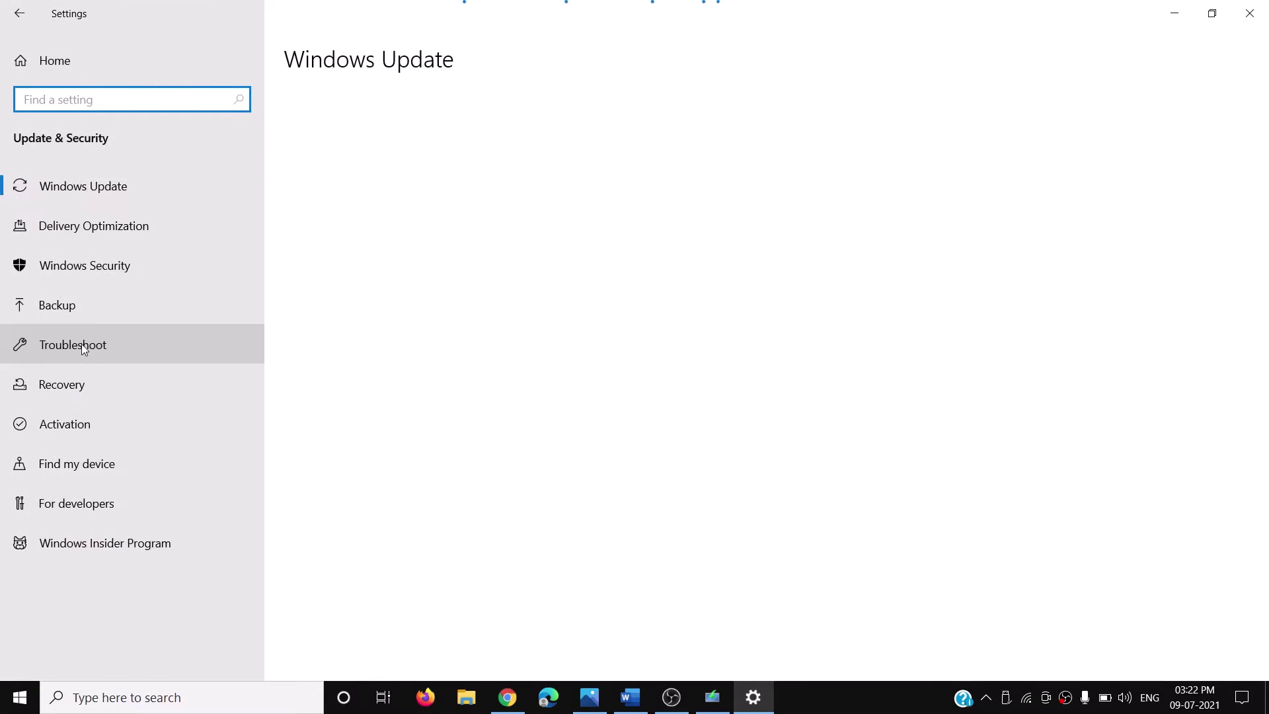
click(86, 343)
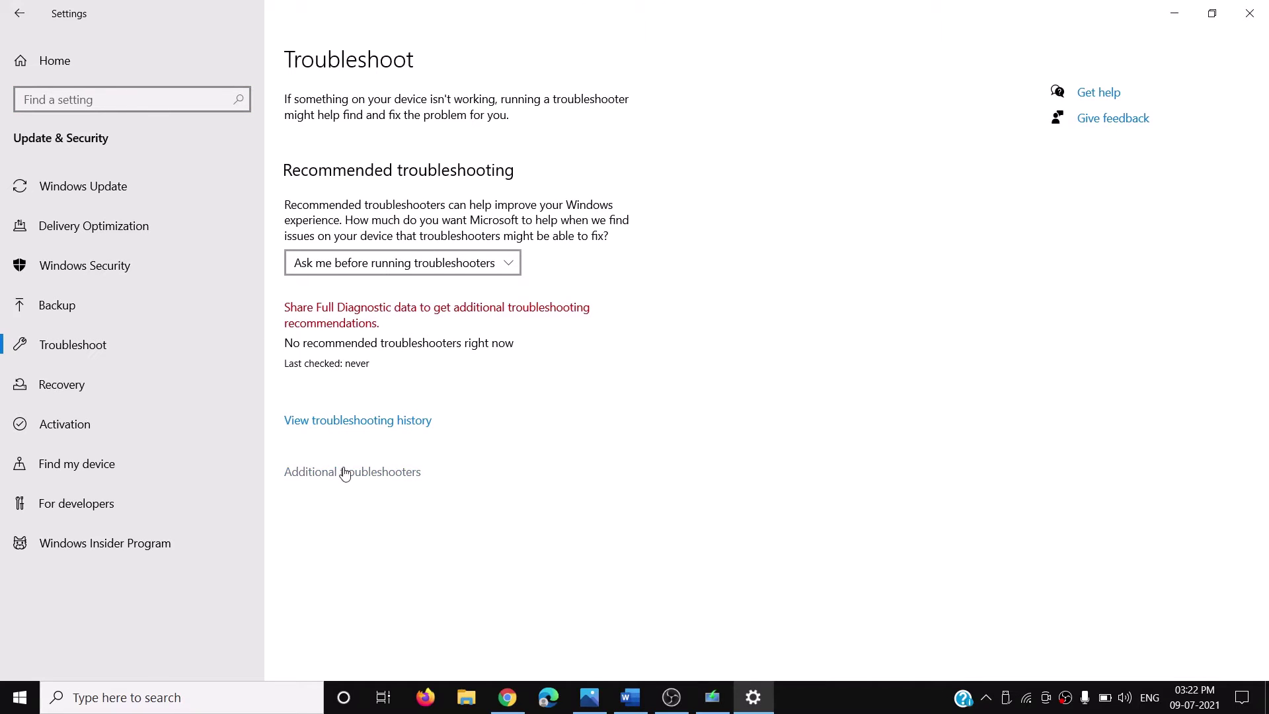
Run the Windows Update troubleshooter from Additional troubleshooters, then return to the Word guide.
click(327, 473)
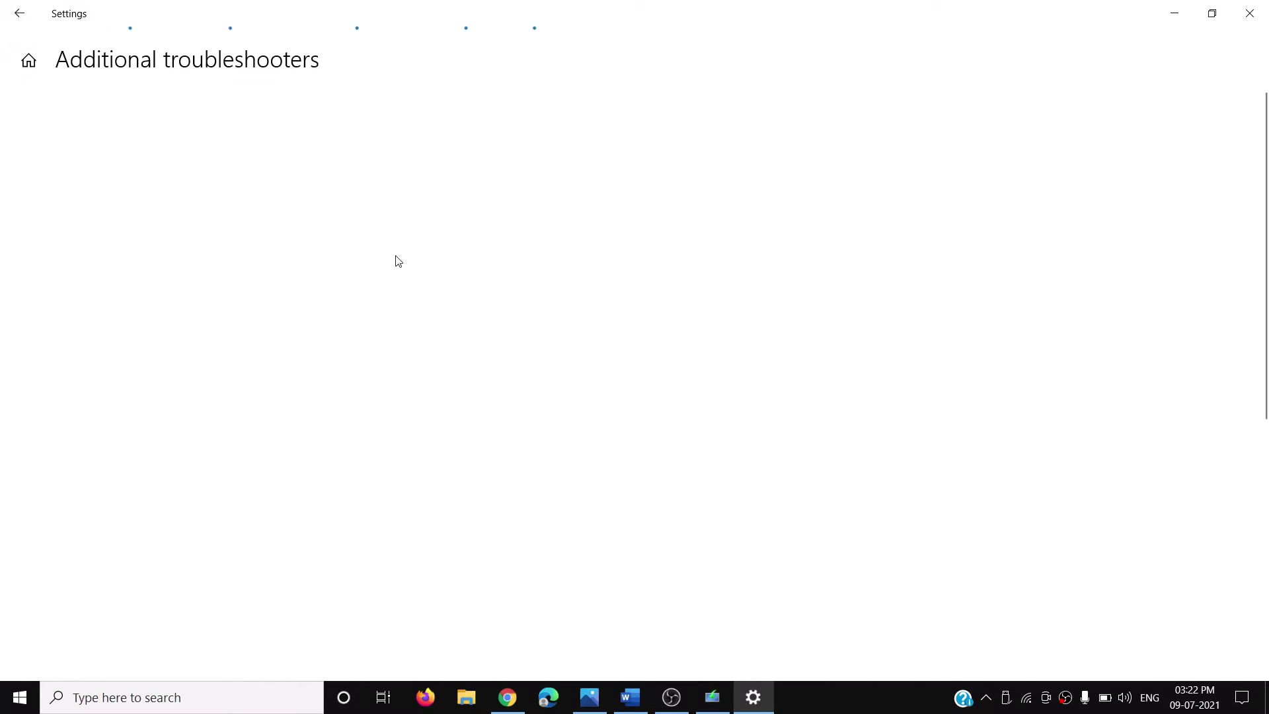
click(144, 325)
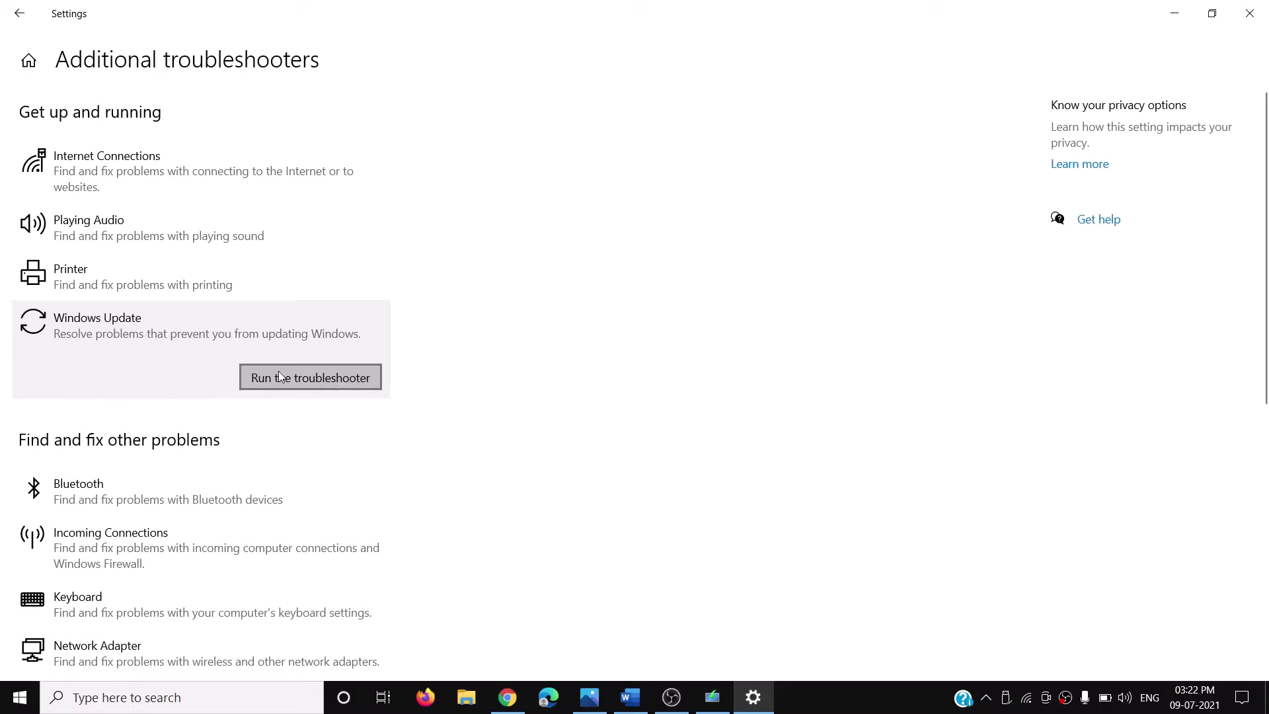
click(307, 378)
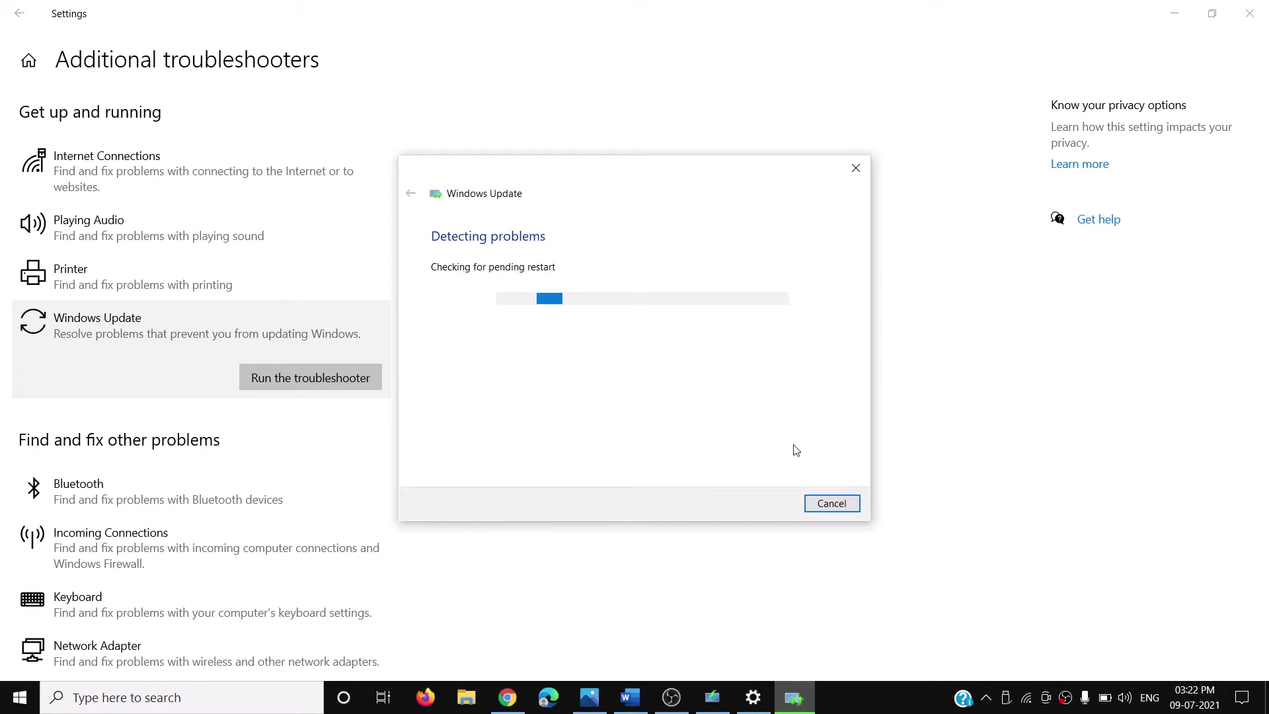
click(631, 697)
Copy Step 2's answers.microsoft.com URL for the article on resetting Windows Update components.
scroll(575, 326, down, 3)
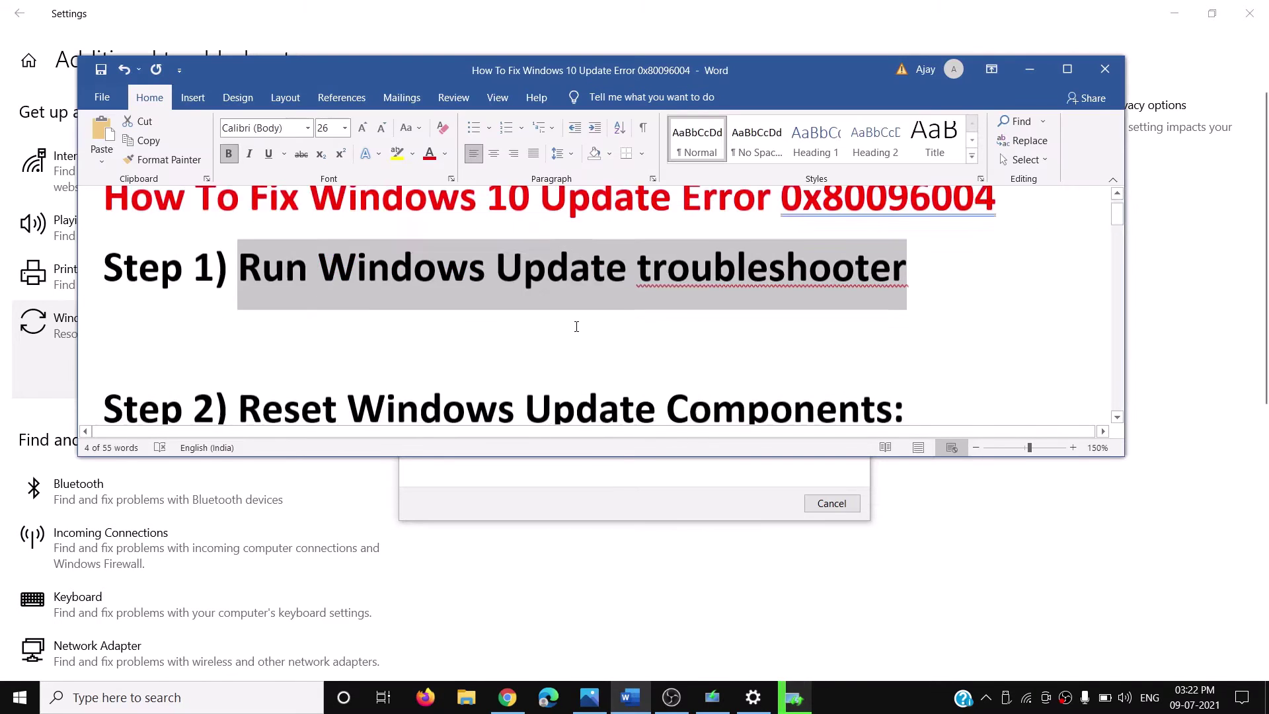
drag(348, 321, 791, 334)
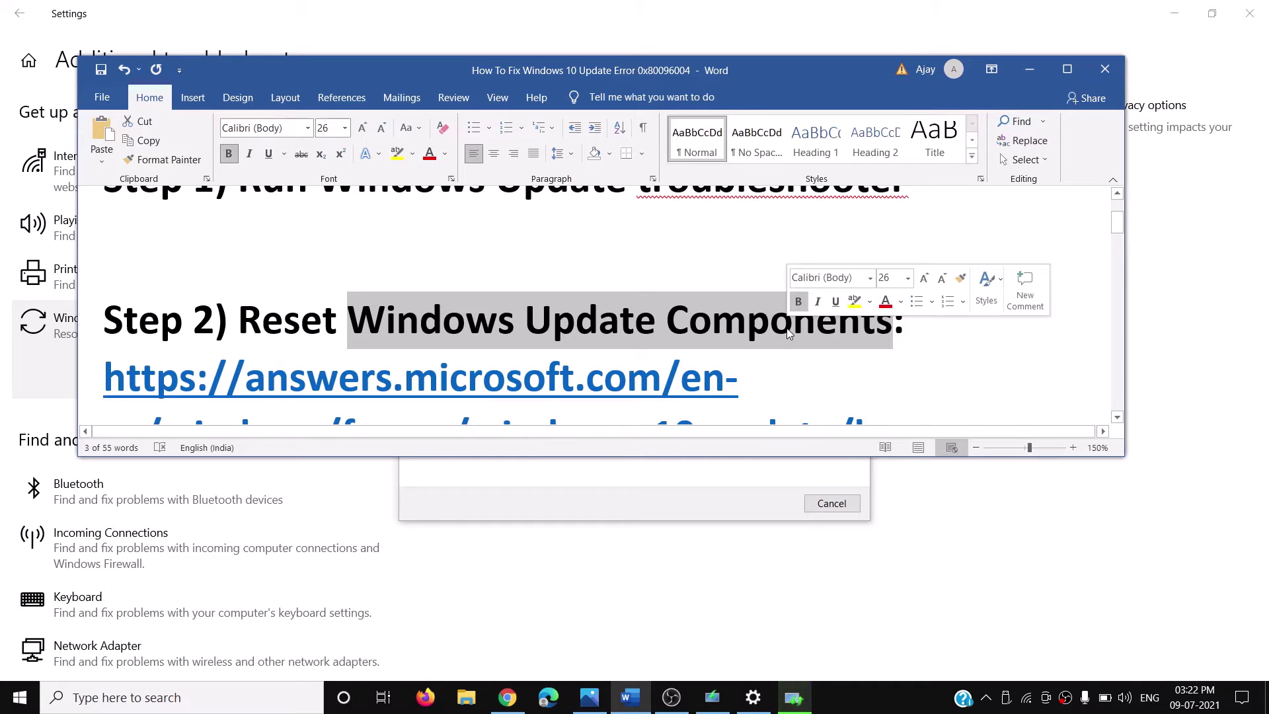
scroll(929, 363, down, 3)
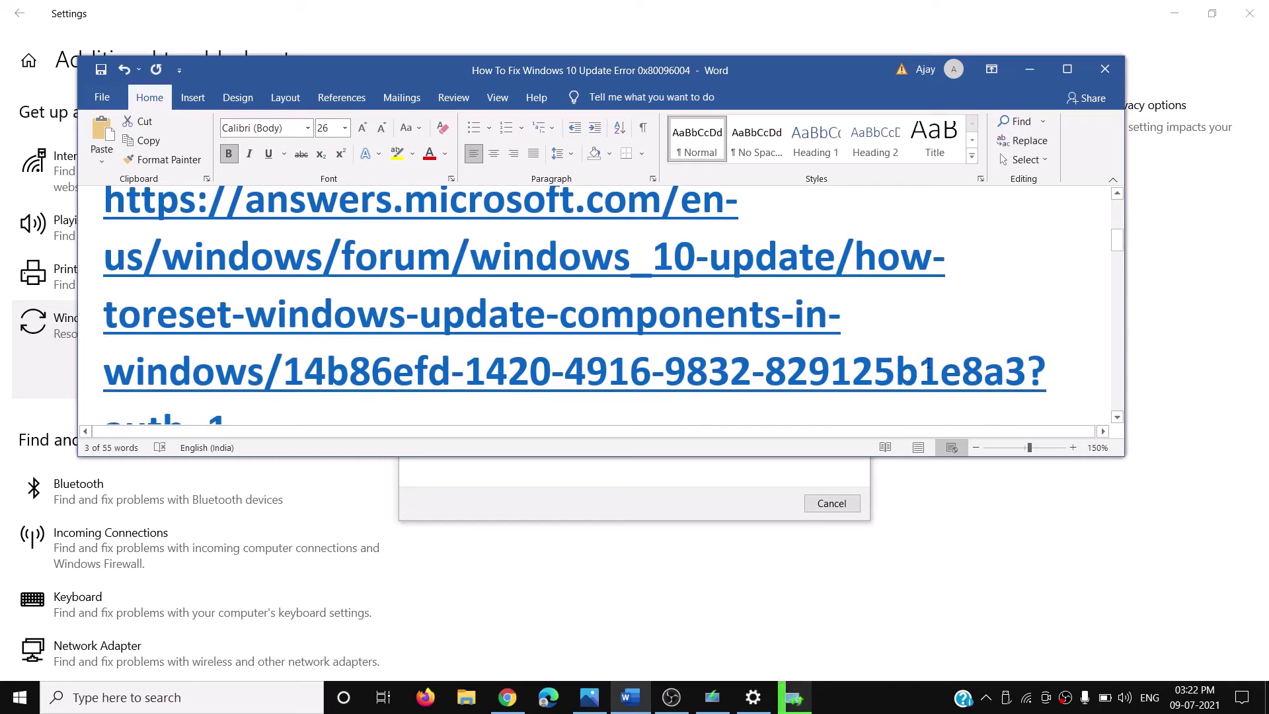
drag(1070, 371, 254, 384)
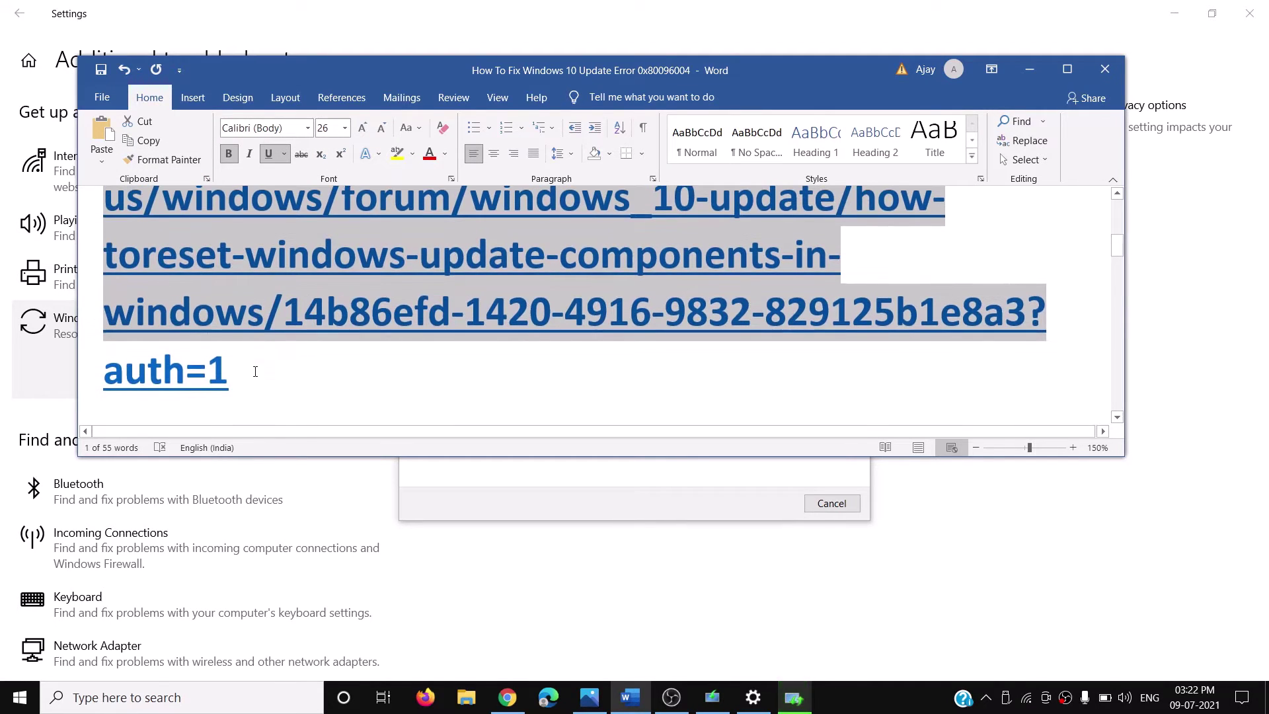
scroll(199, 277, up, 5)
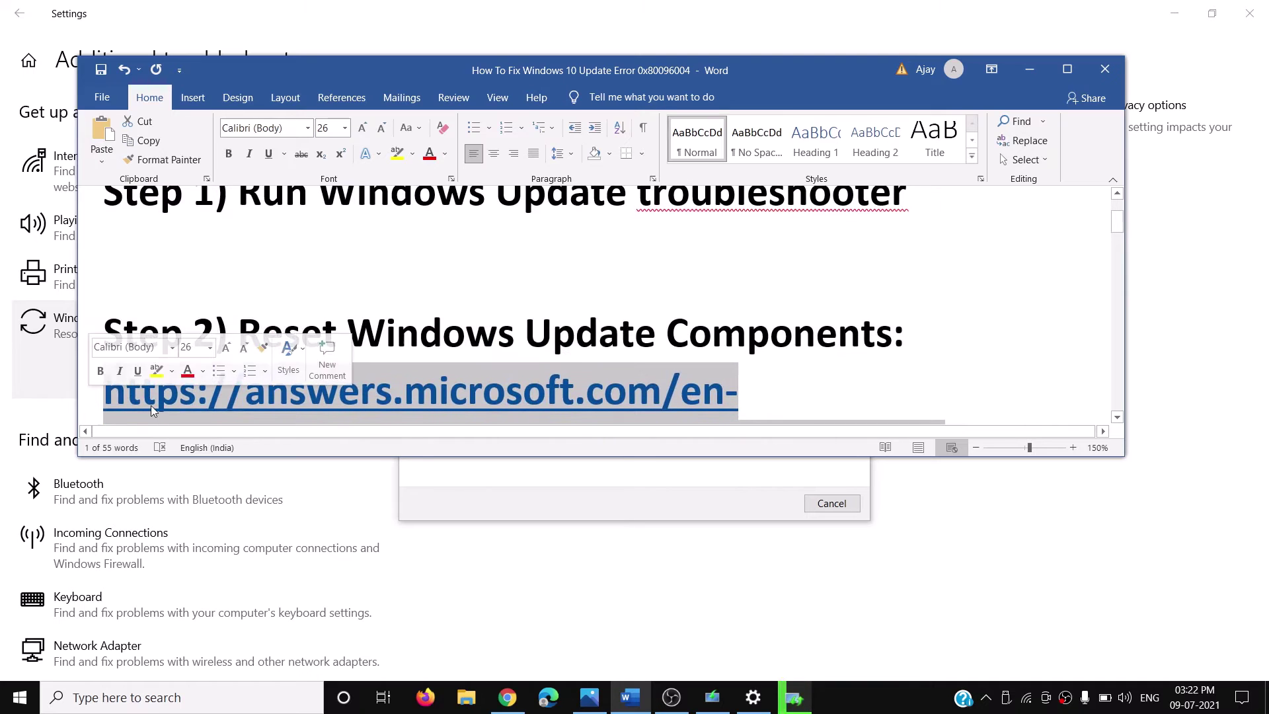
right_click(186, 335)
click(200, 145)
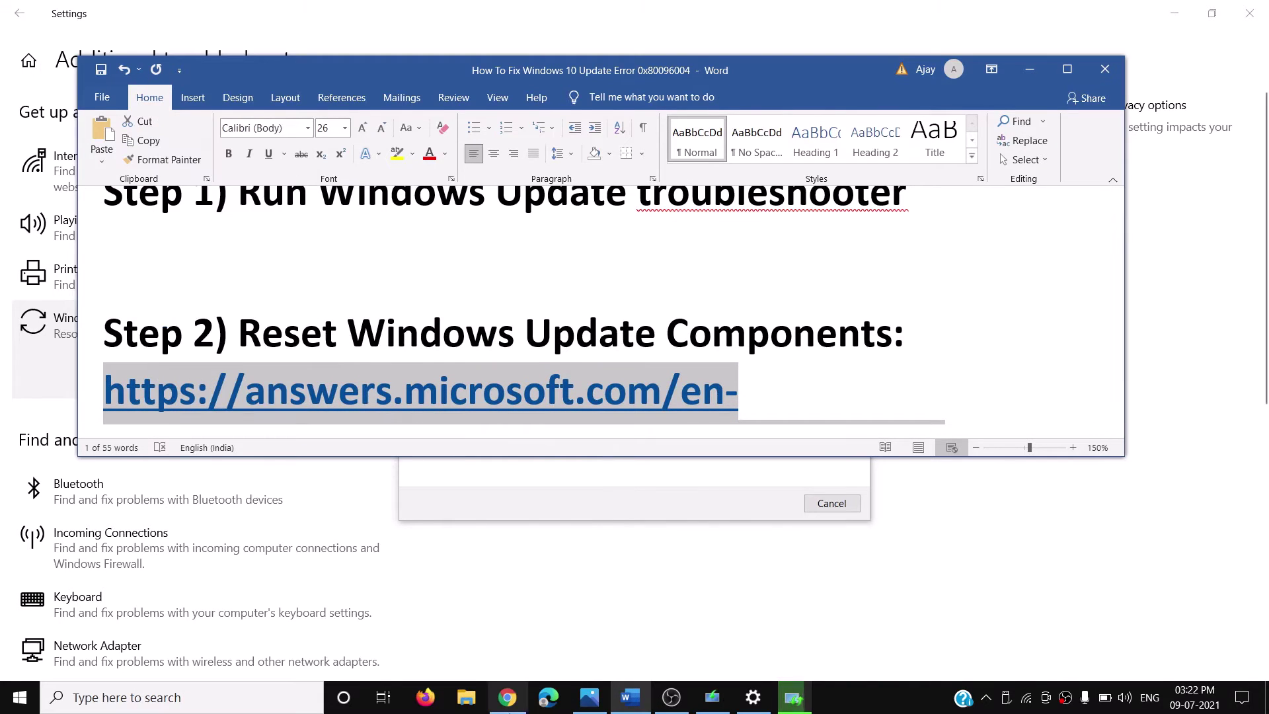
click(507, 697)
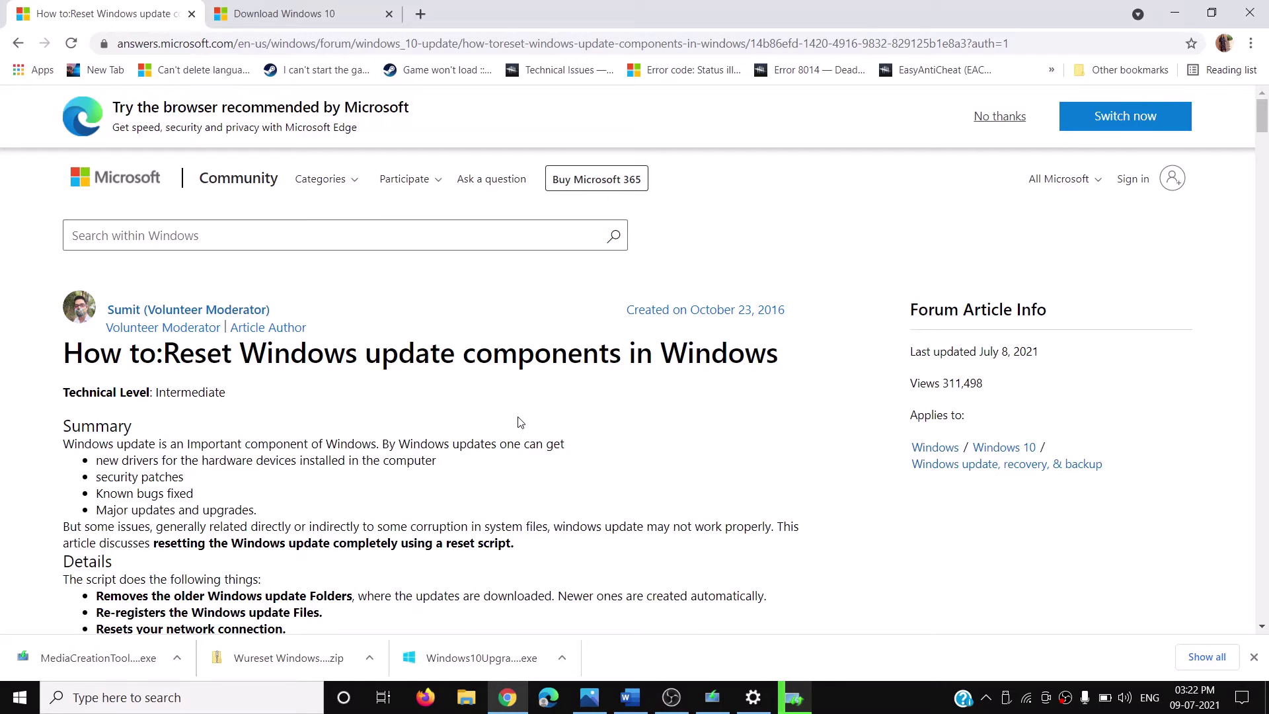
Scroll the reset-components article to its downloads and show the Wureset Windows 10 zip in its folder.
scroll(521, 423, down, 3)
scroll(521, 423, down, 5)
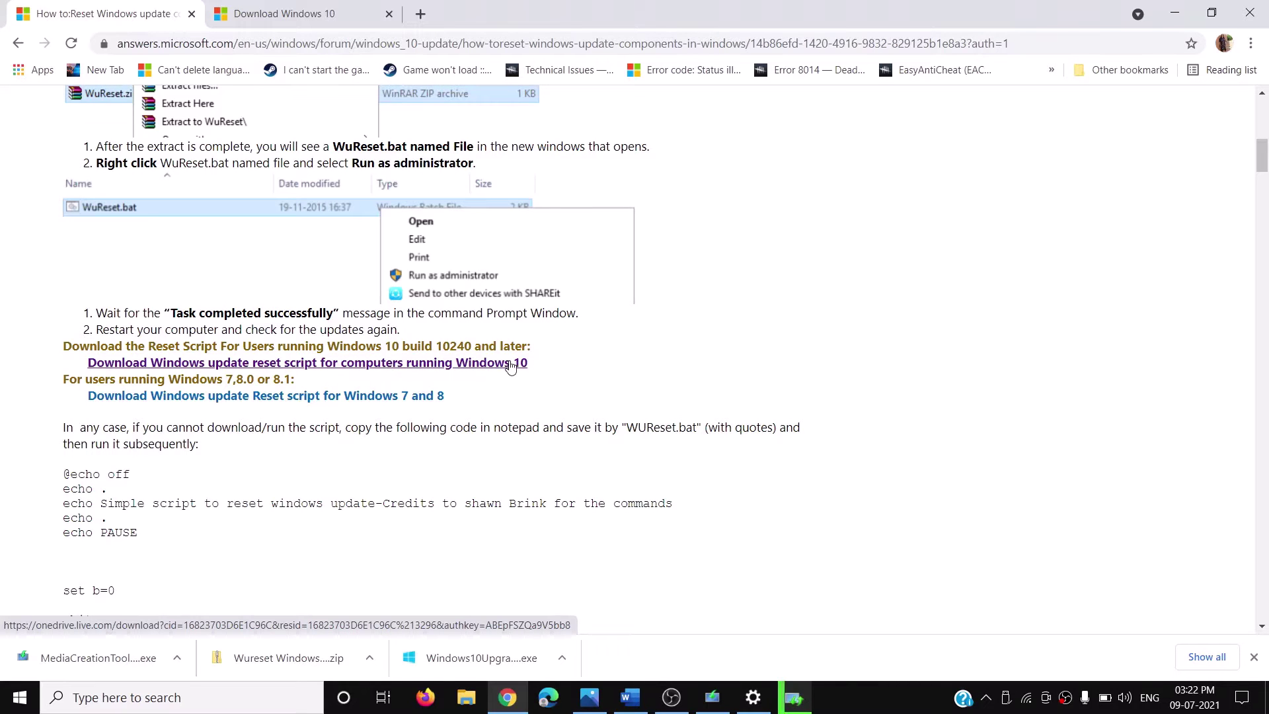
click(371, 659)
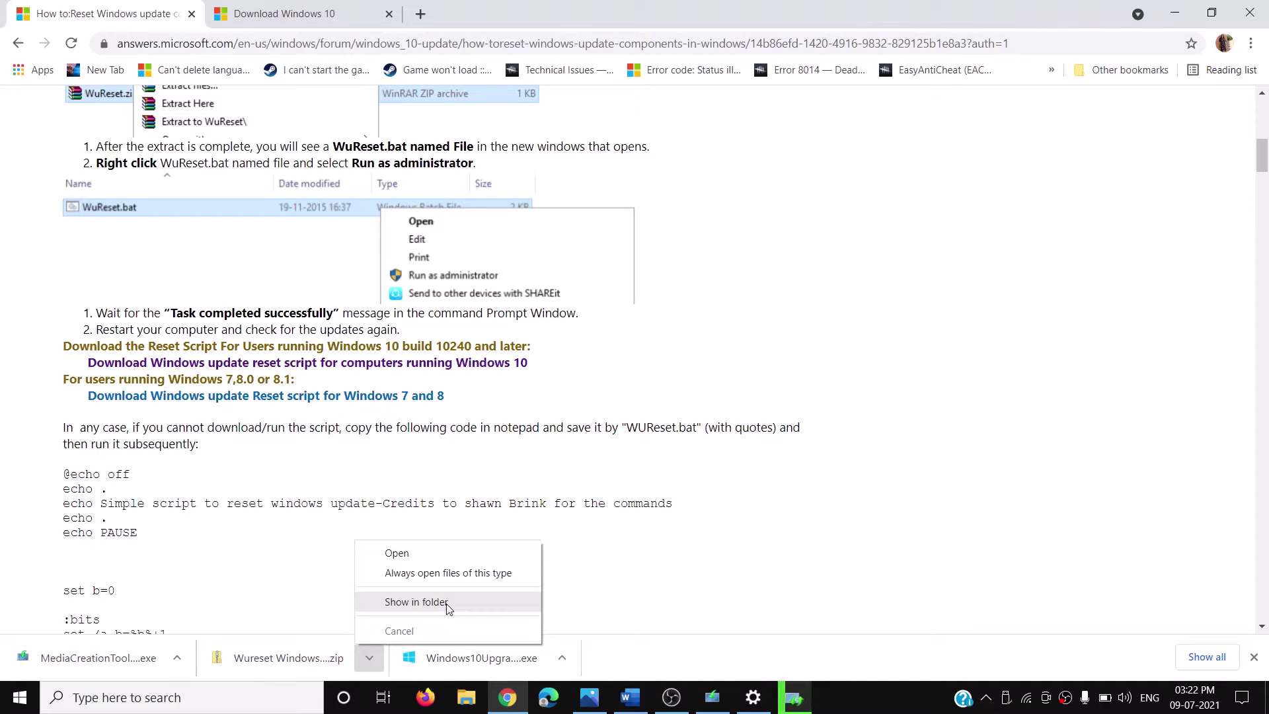
key(Tab)
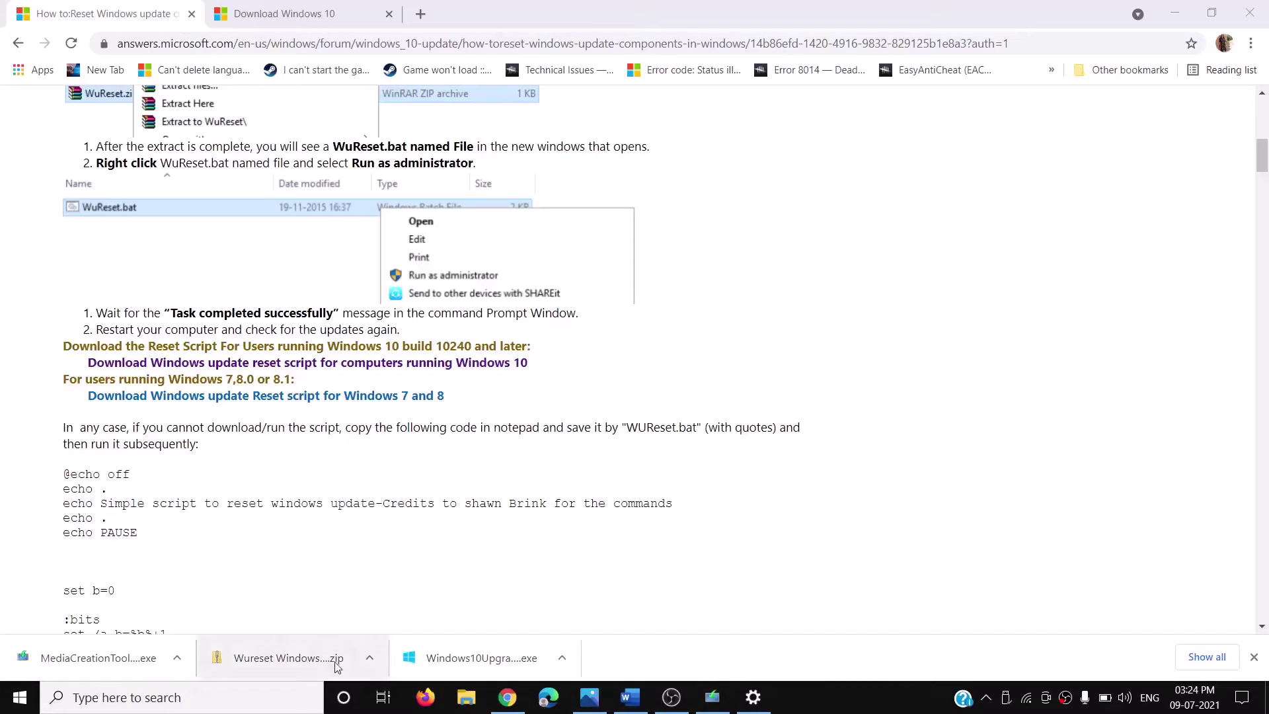
click(369, 658)
click(394, 611)
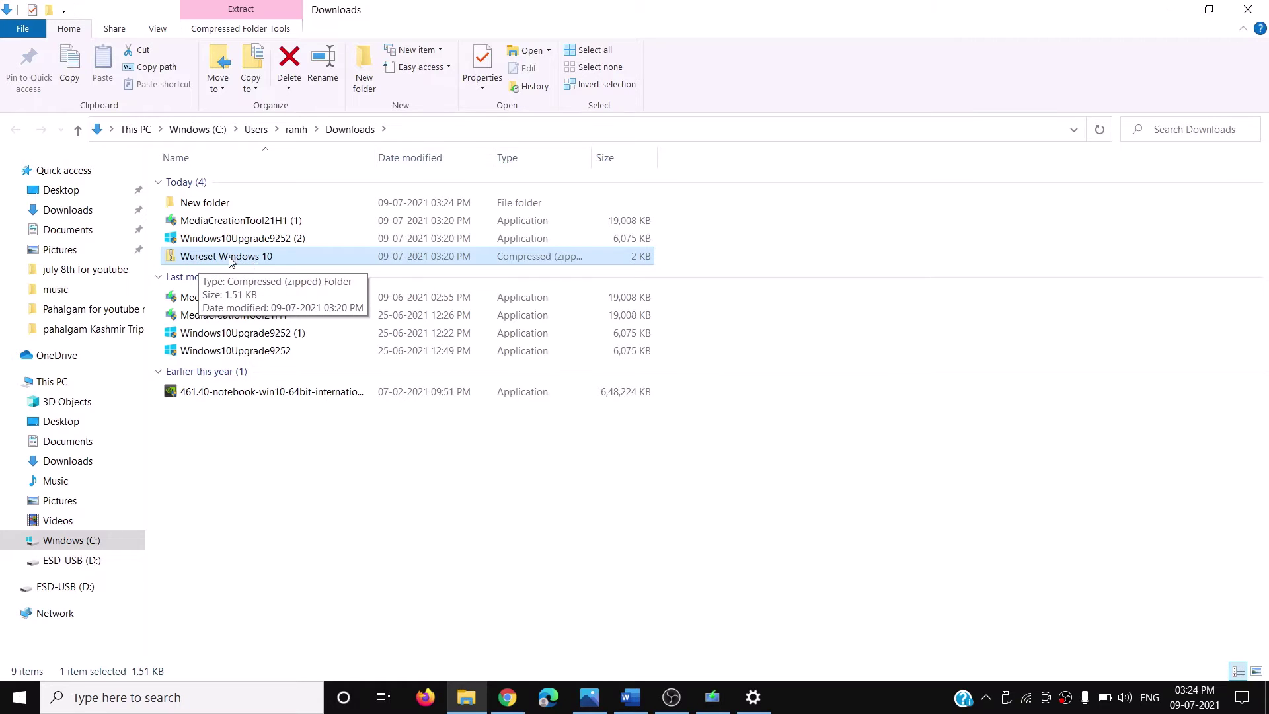
Extract the Wureset Windows 10 zip into its own Wureset Windows 10 folder.
right_click(229, 259)
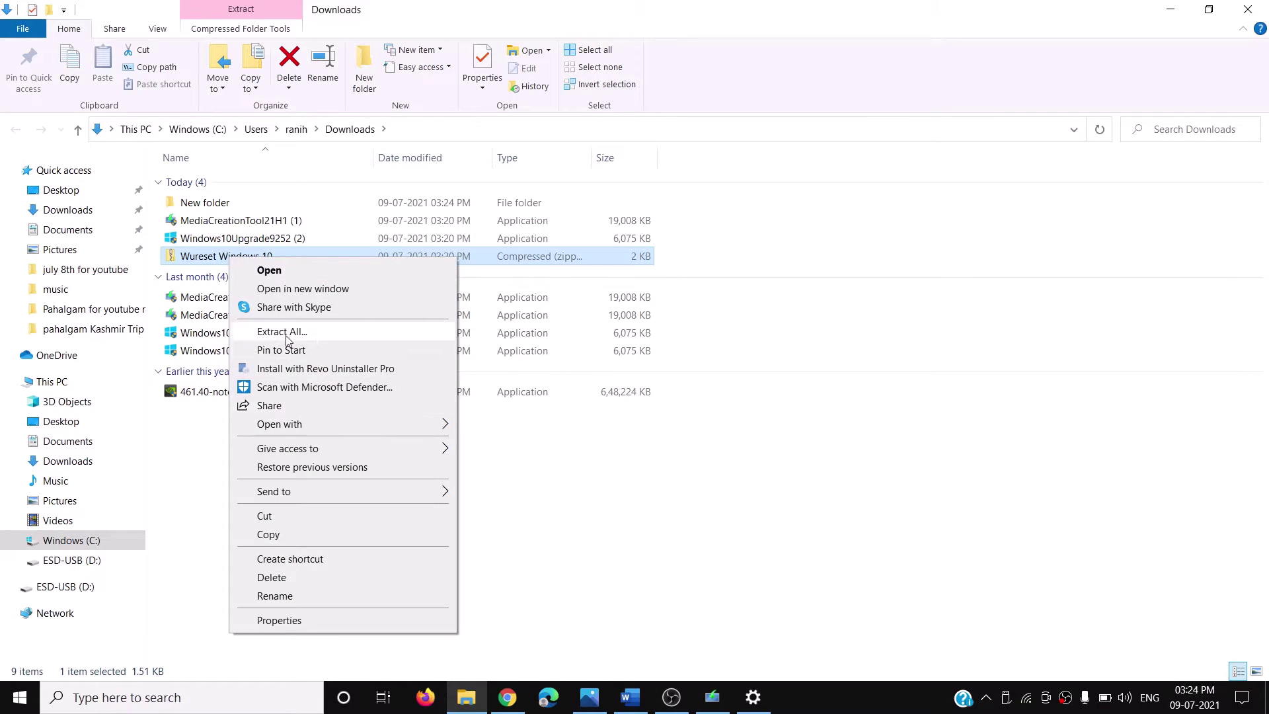
click(349, 334)
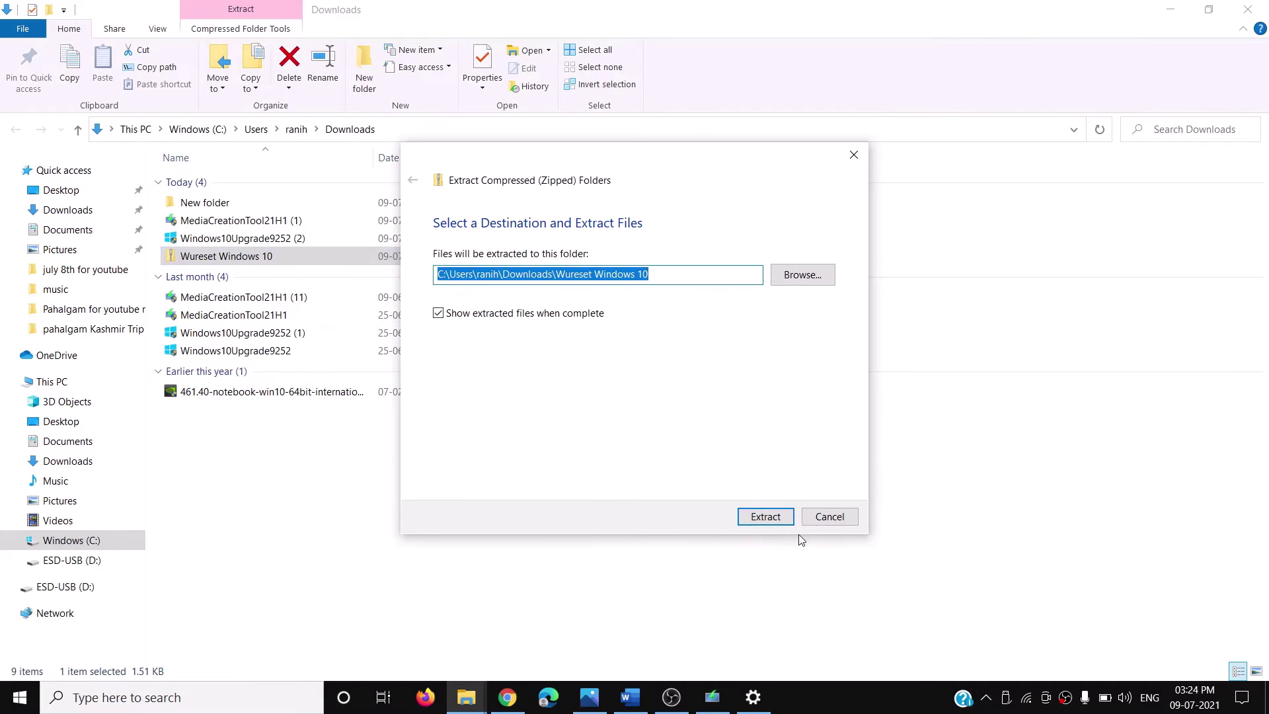
click(763, 518)
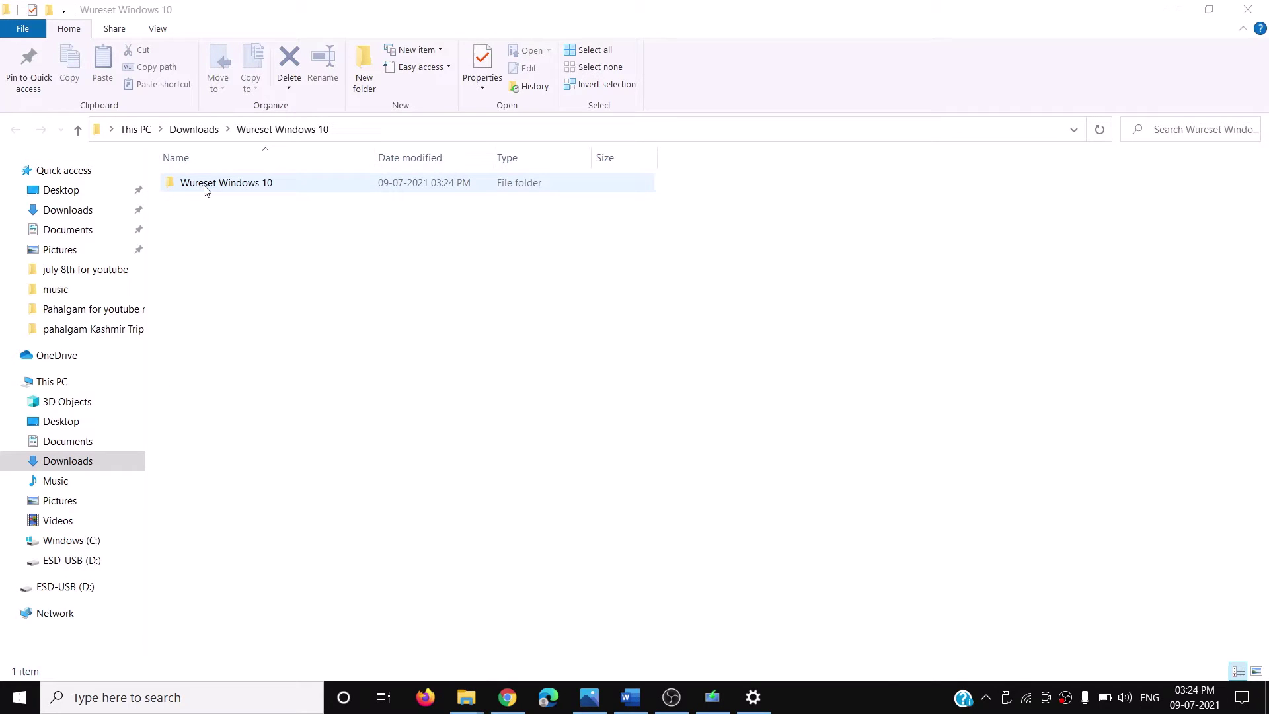
Run WuReset.bat from the extracted folder as administrator.
double_click(250, 188)
click(220, 190)
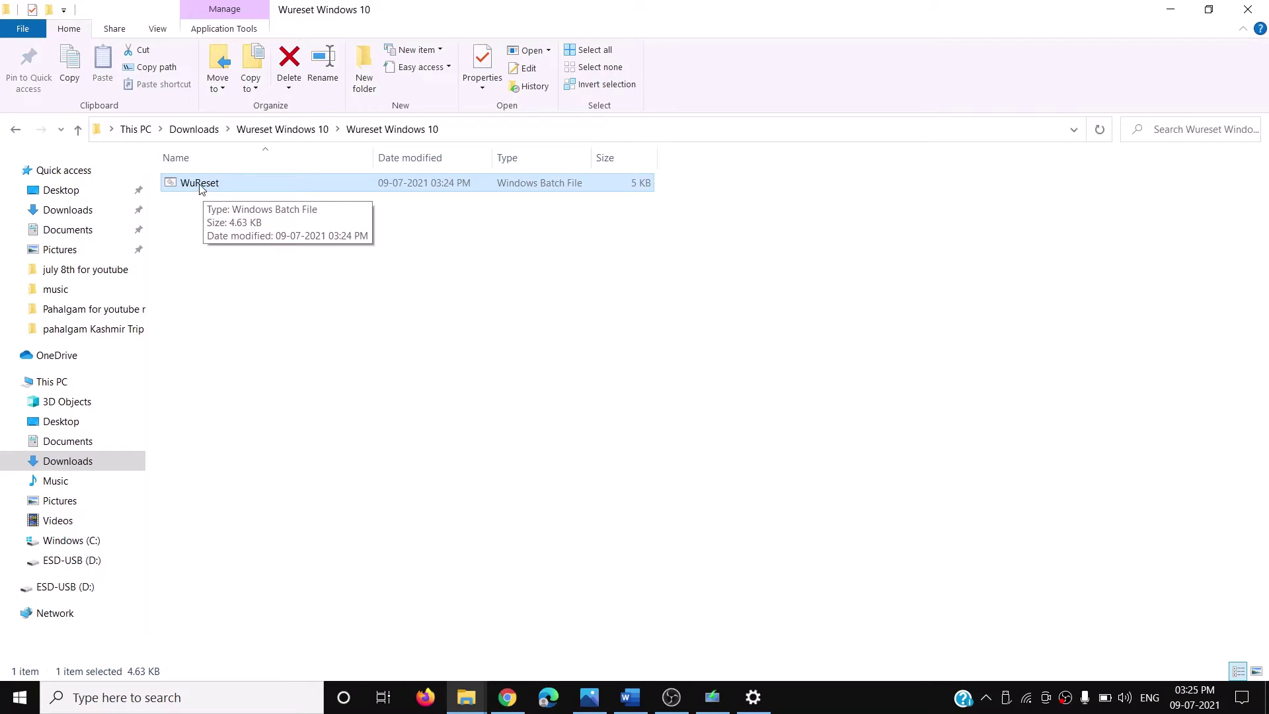
right_click(200, 186)
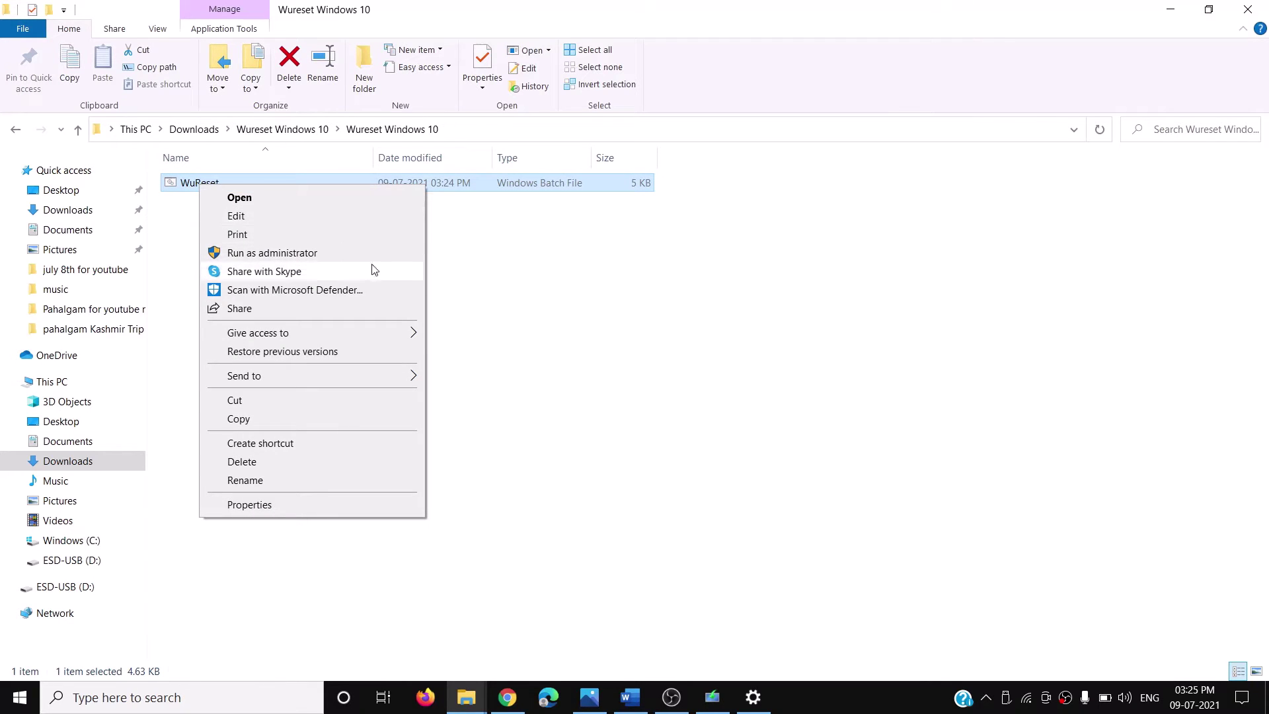
click(319, 257)
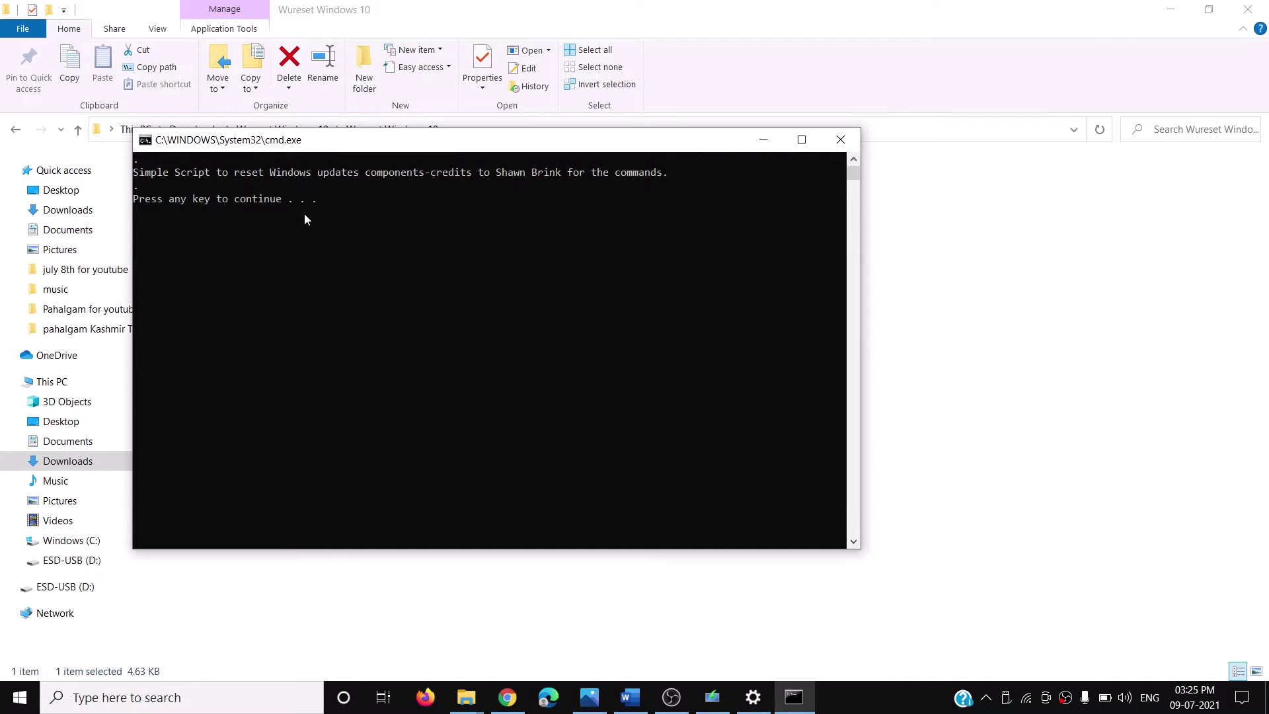
Let WuReset restart the update services and reset Winsock, then close it after 'Task completed successfully'.
key(Return)
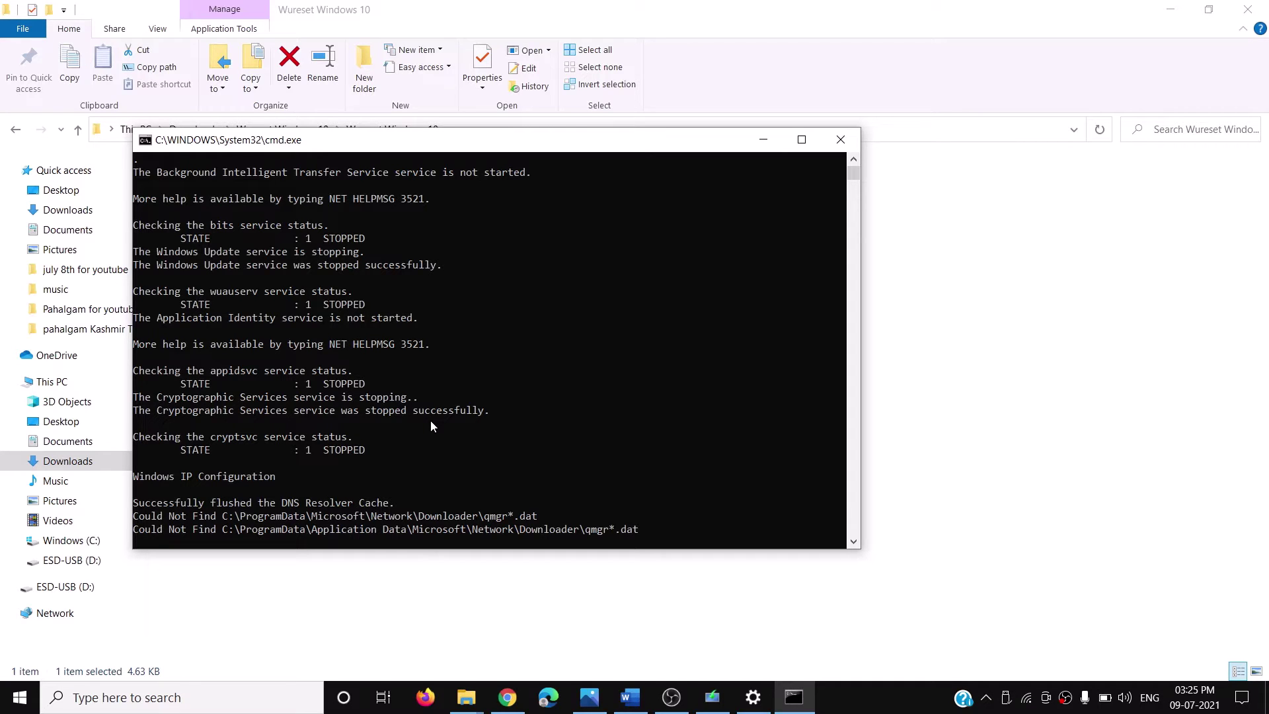
scroll(402, 441, down, 2)
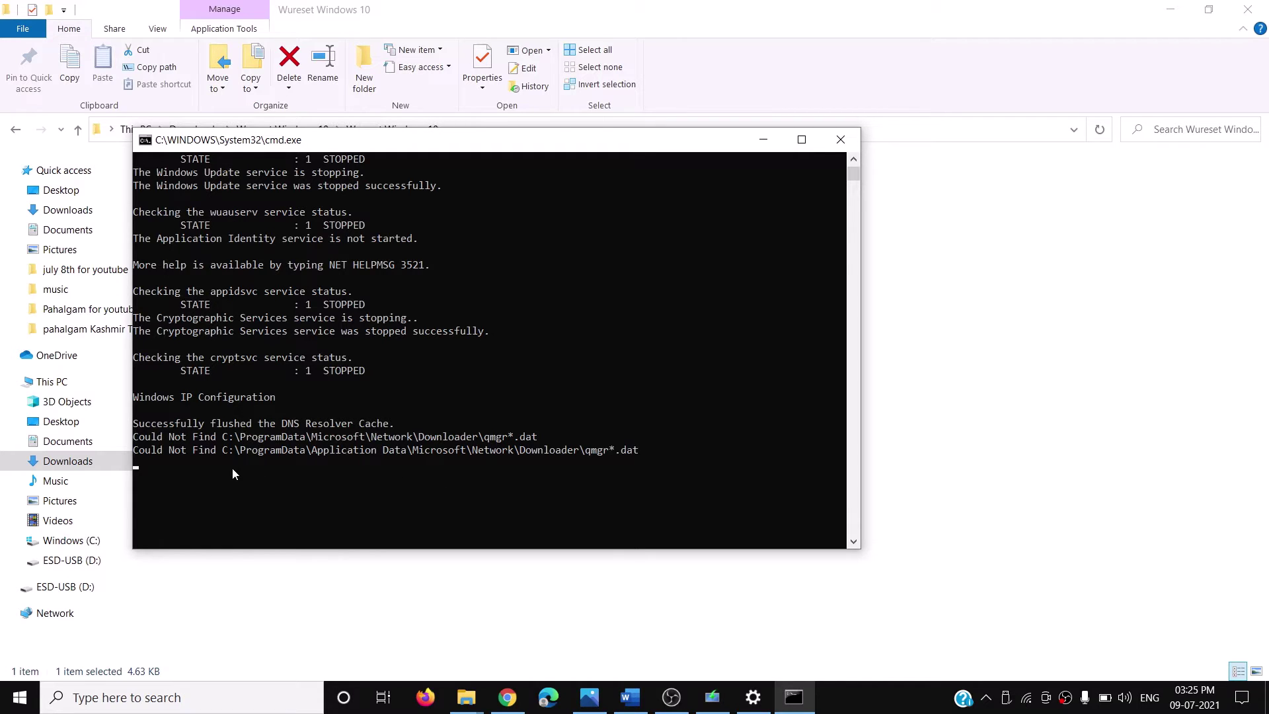
click(870, 700)
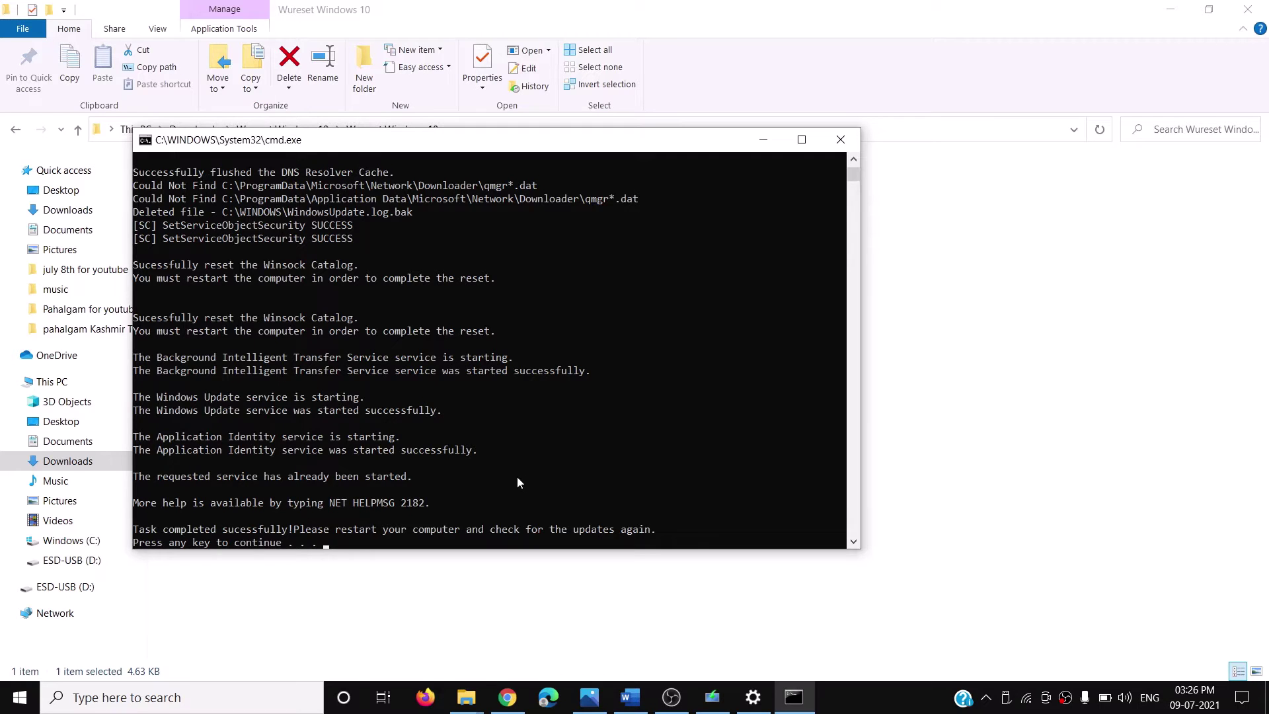
key(Return)
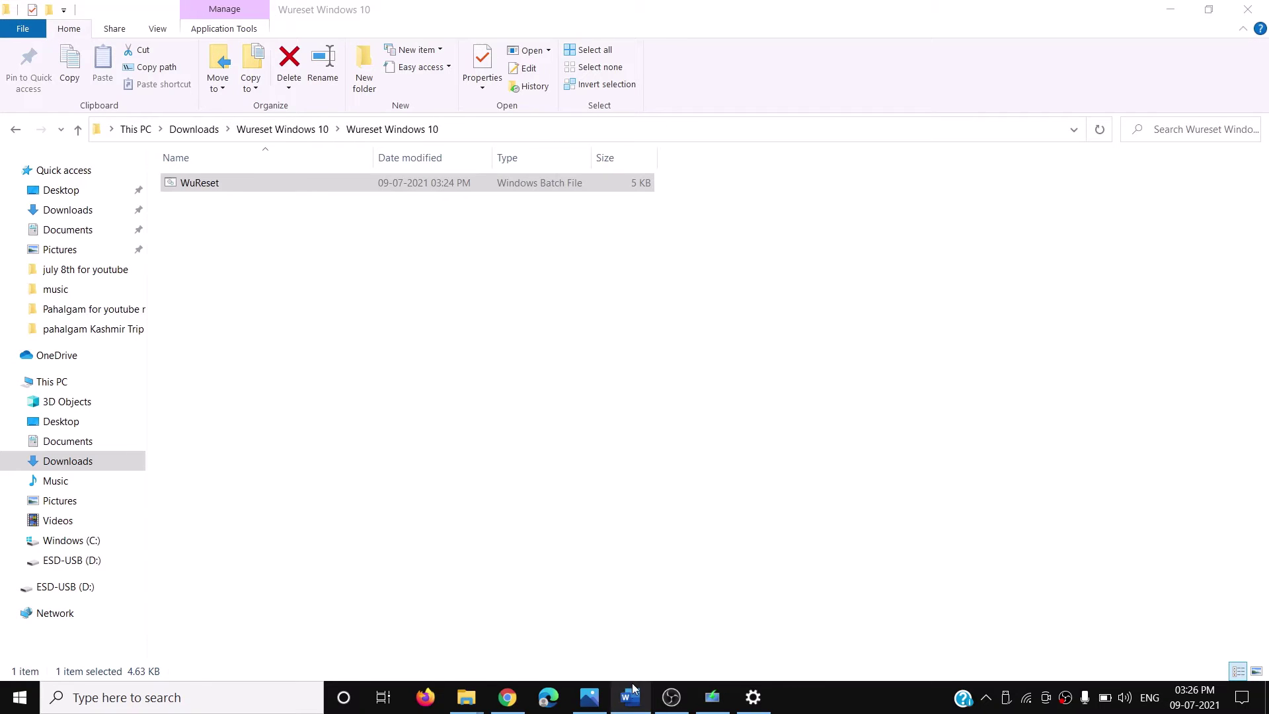
Copy Step 3's 'dism /online /cleanup-image /startcomponentcleanup' command from the Word guide.
click(19, 698)
click(20, 658)
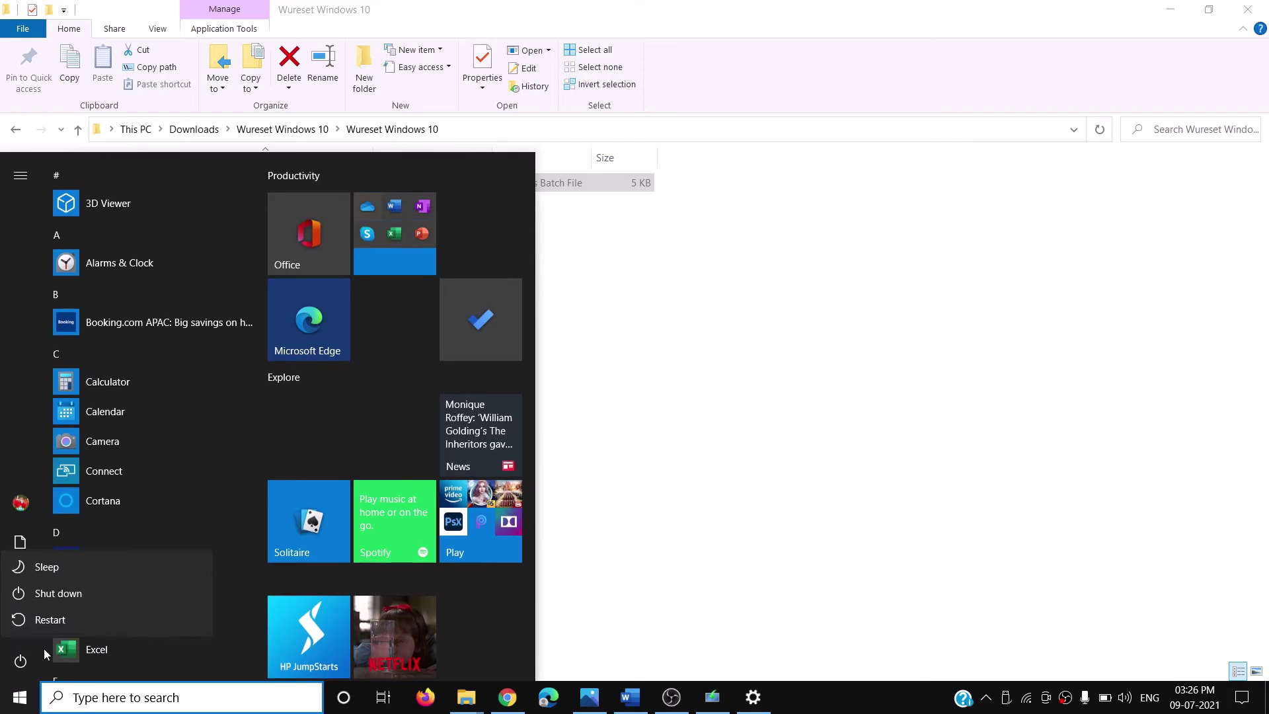
click(741, 536)
click(744, 538)
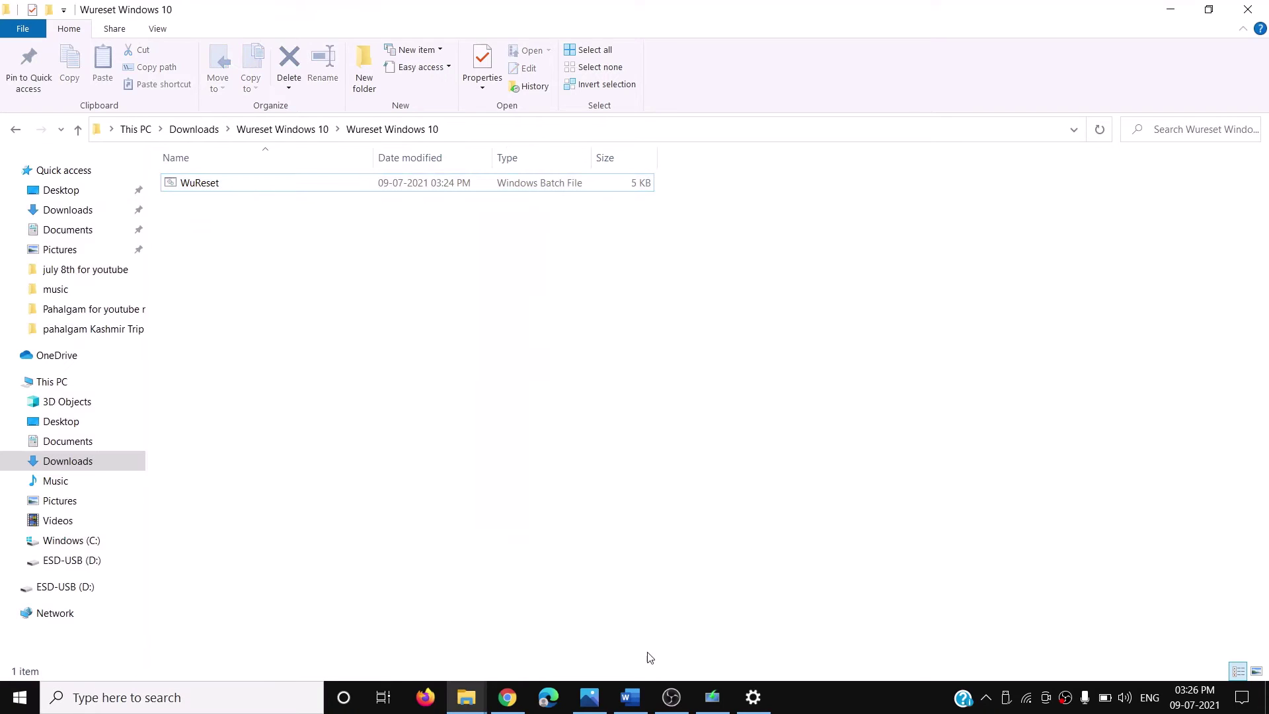
click(630, 698)
scroll(470, 348, down, 10)
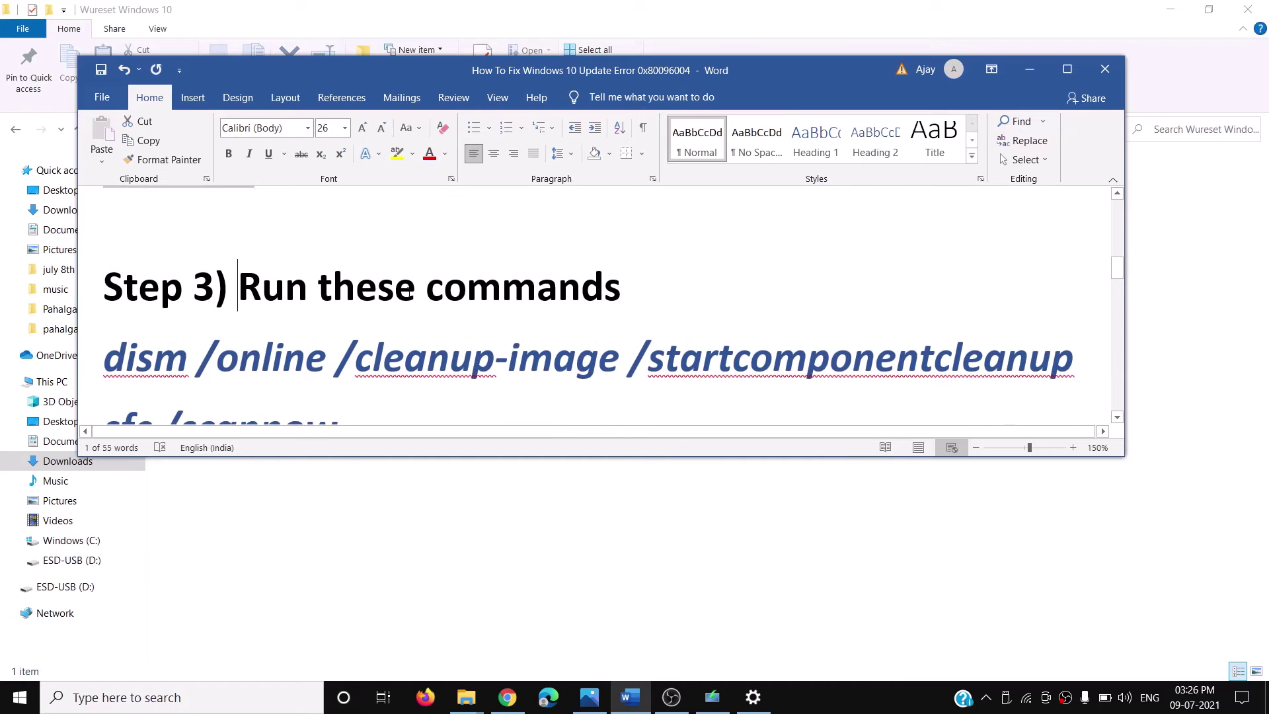
drag(408, 289, 443, 289)
scroll(474, 352, down, 1)
scroll(473, 353, up, 1)
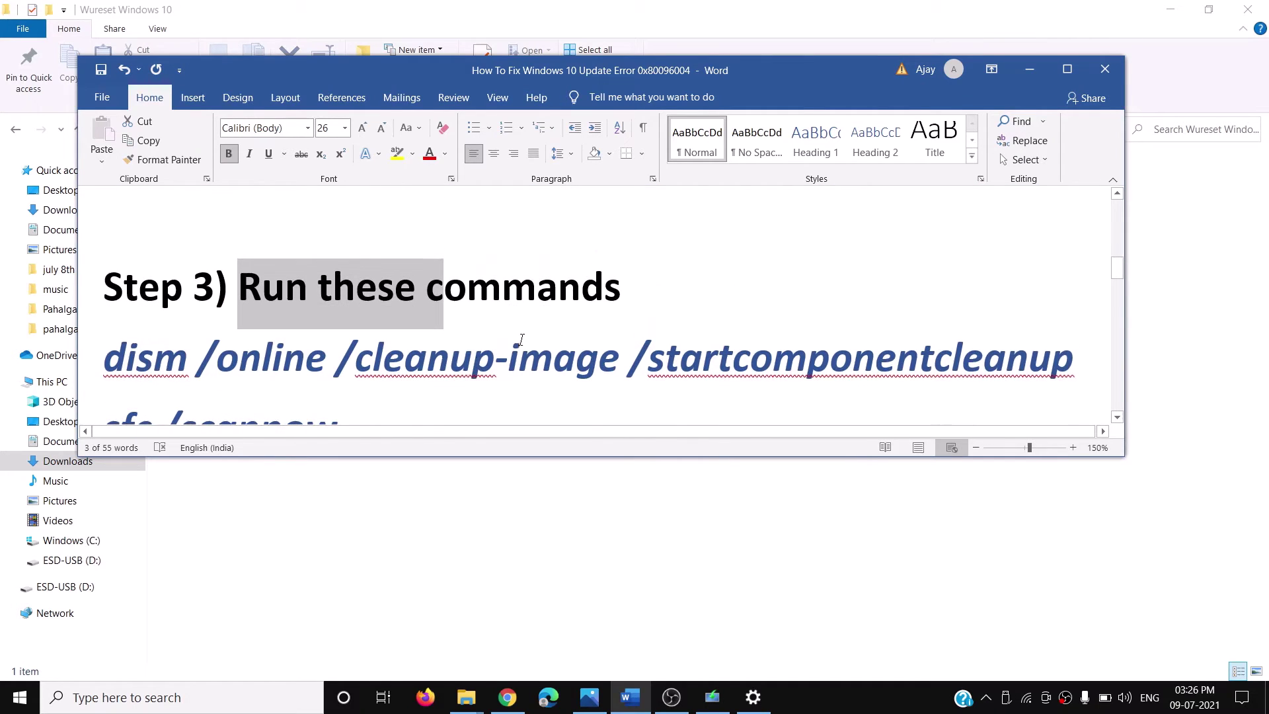
scroll(524, 340, down, 1)
drag(1078, 310, 101, 305)
right_click(205, 306)
click(242, 338)
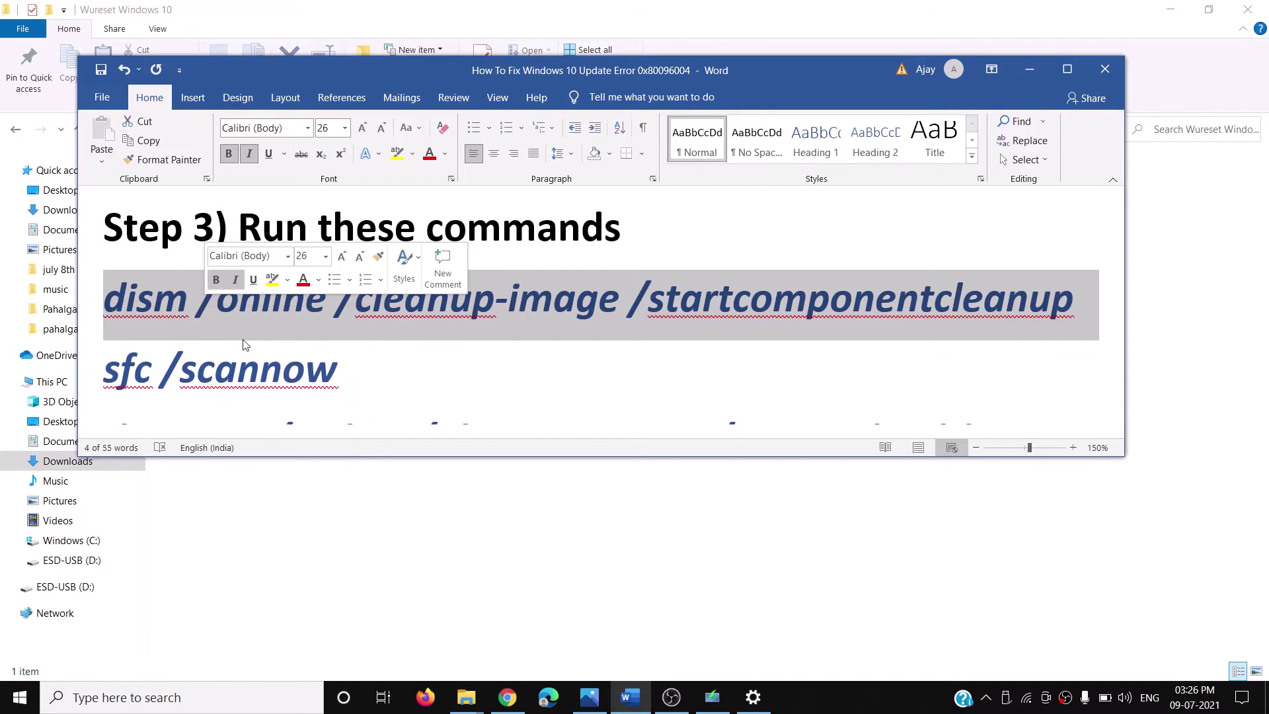
Search 'cmd' and launch Command Prompt as administrator.
click(166, 698)
text(cmd)
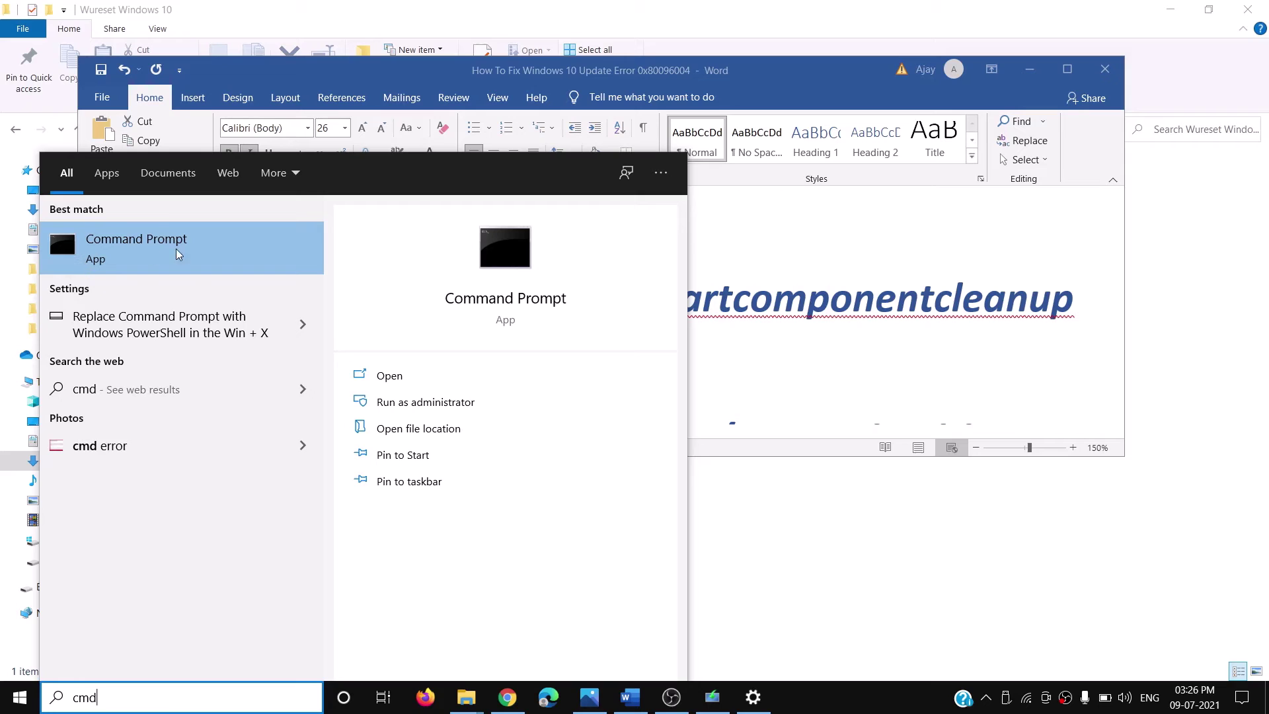
right_click(123, 253)
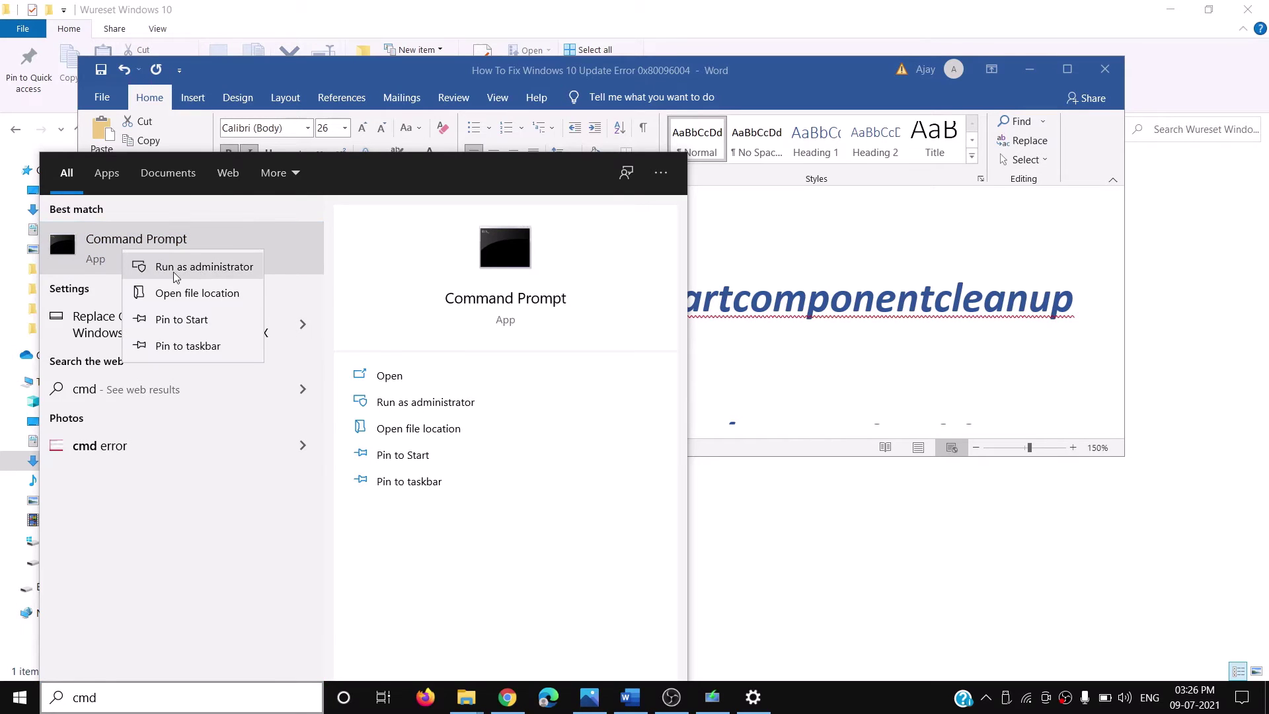
click(231, 275)
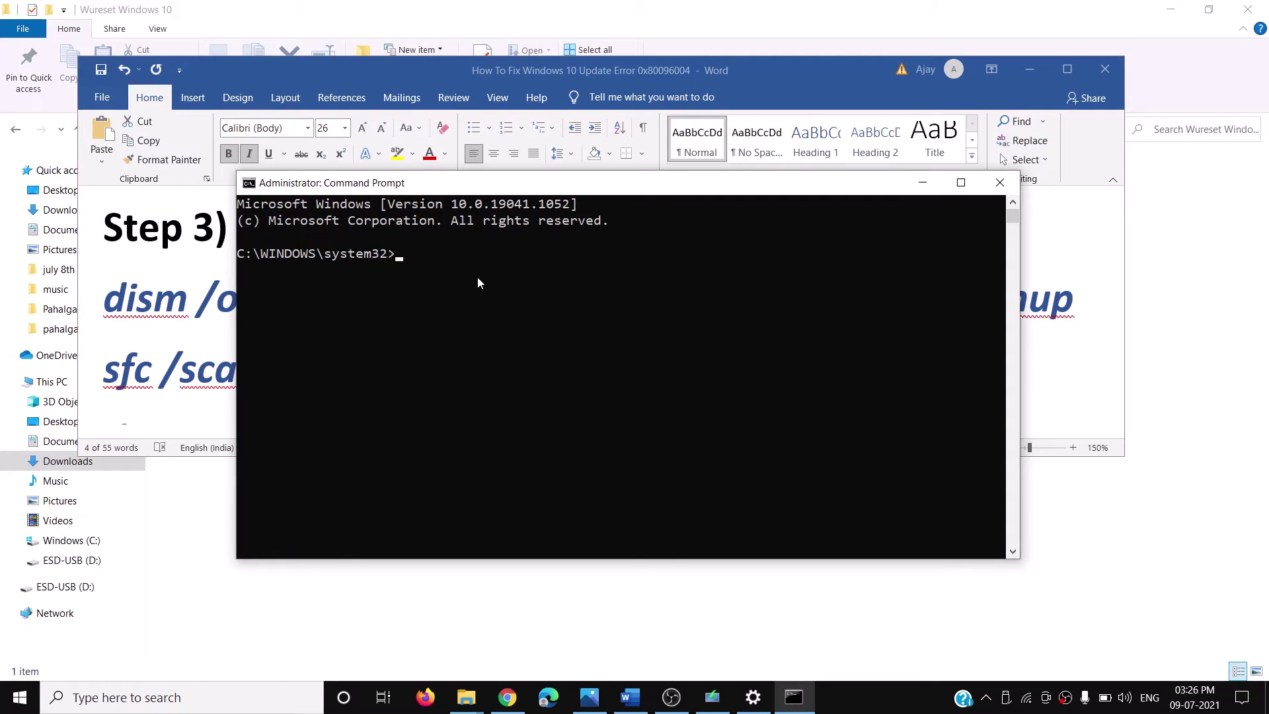
Paste and run the dism startcomponentcleanup command, checking Windows Update status in Settings while it runs.
key(ctrl+v)
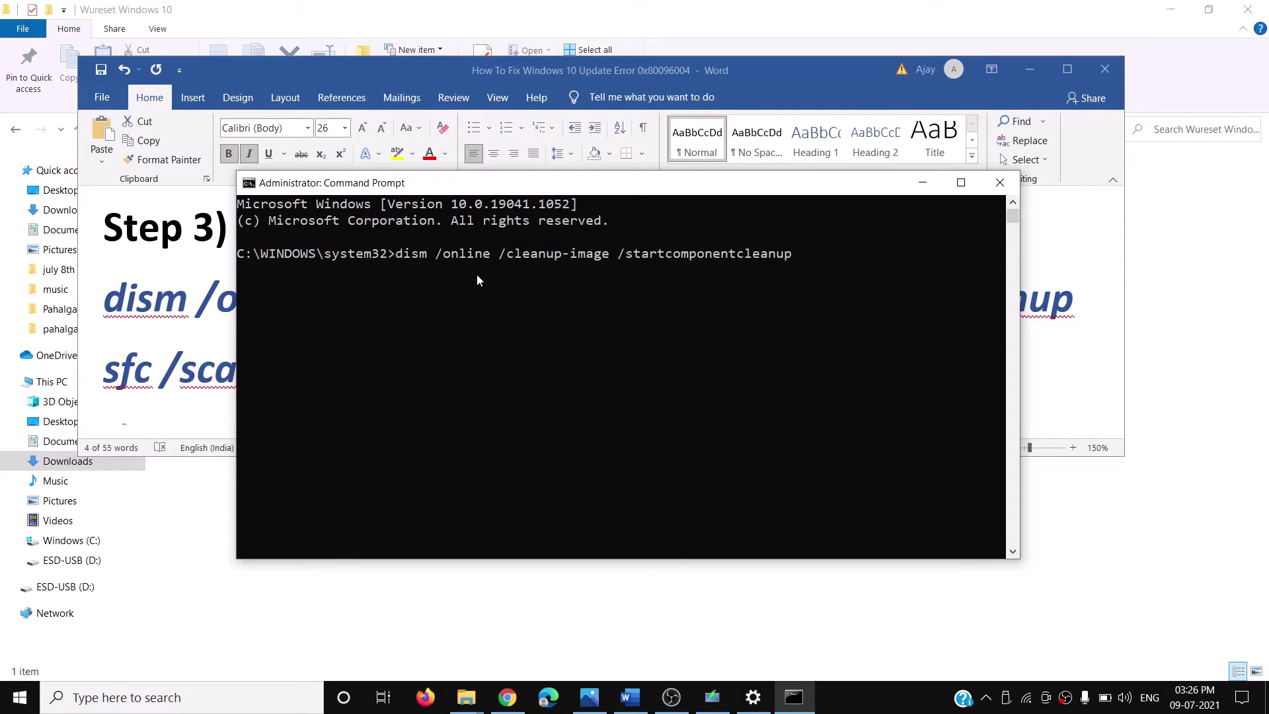
key(Return)
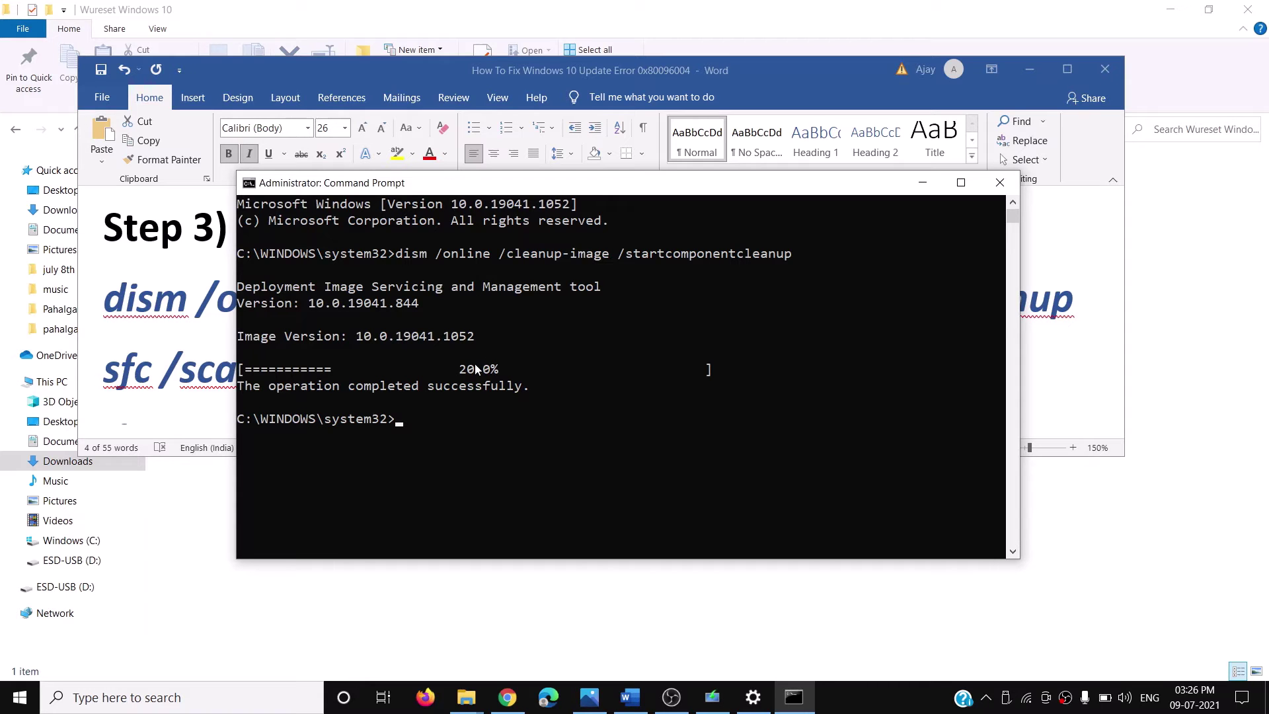
click(18, 706)
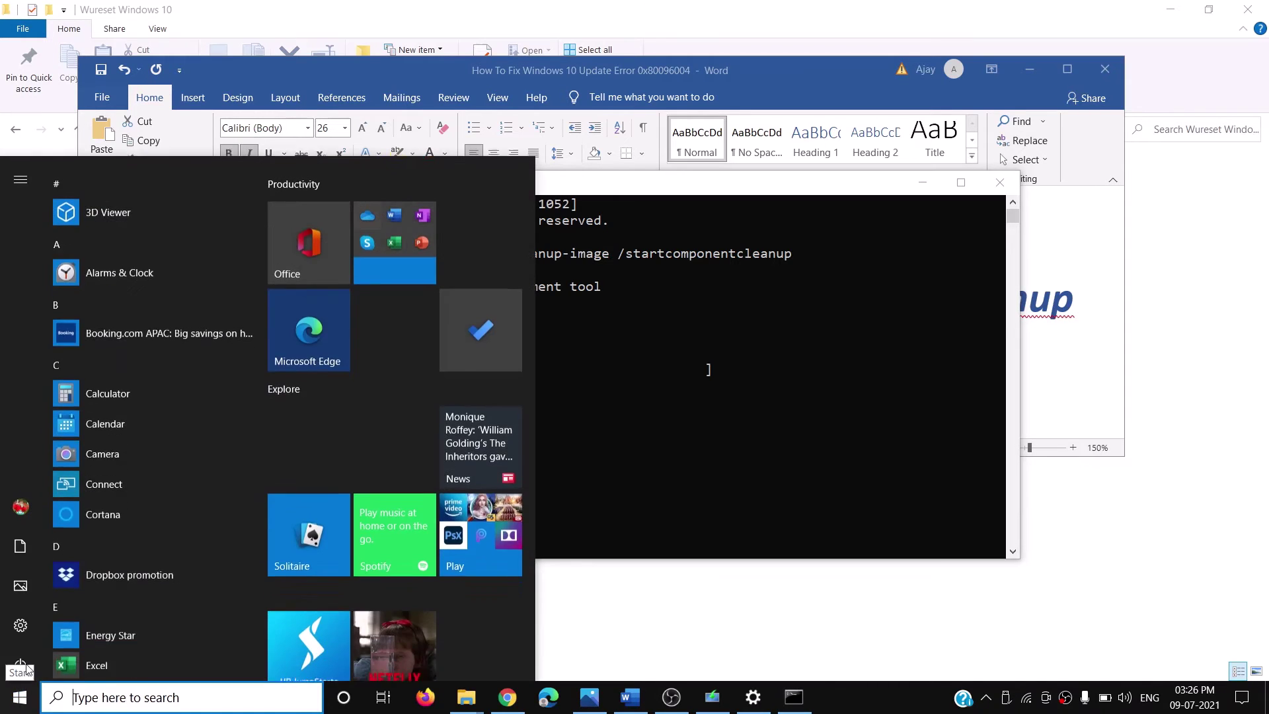
click(21, 628)
click(28, 60)
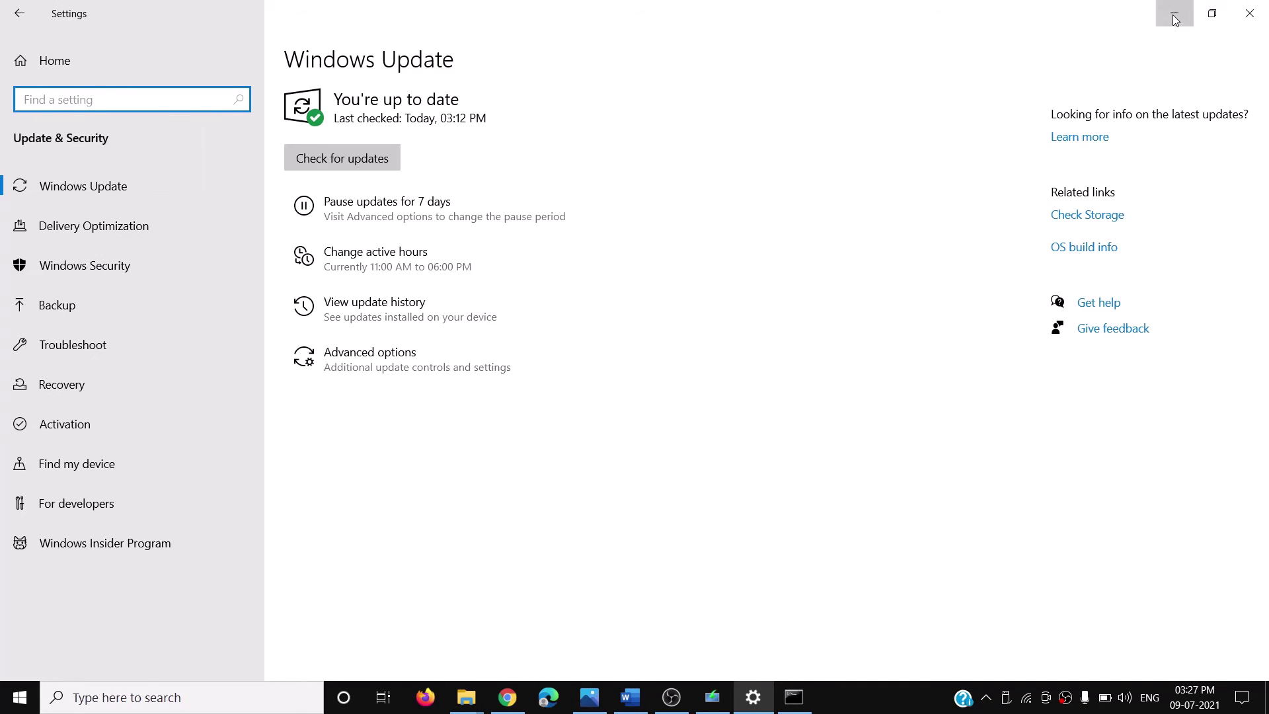
click(1175, 16)
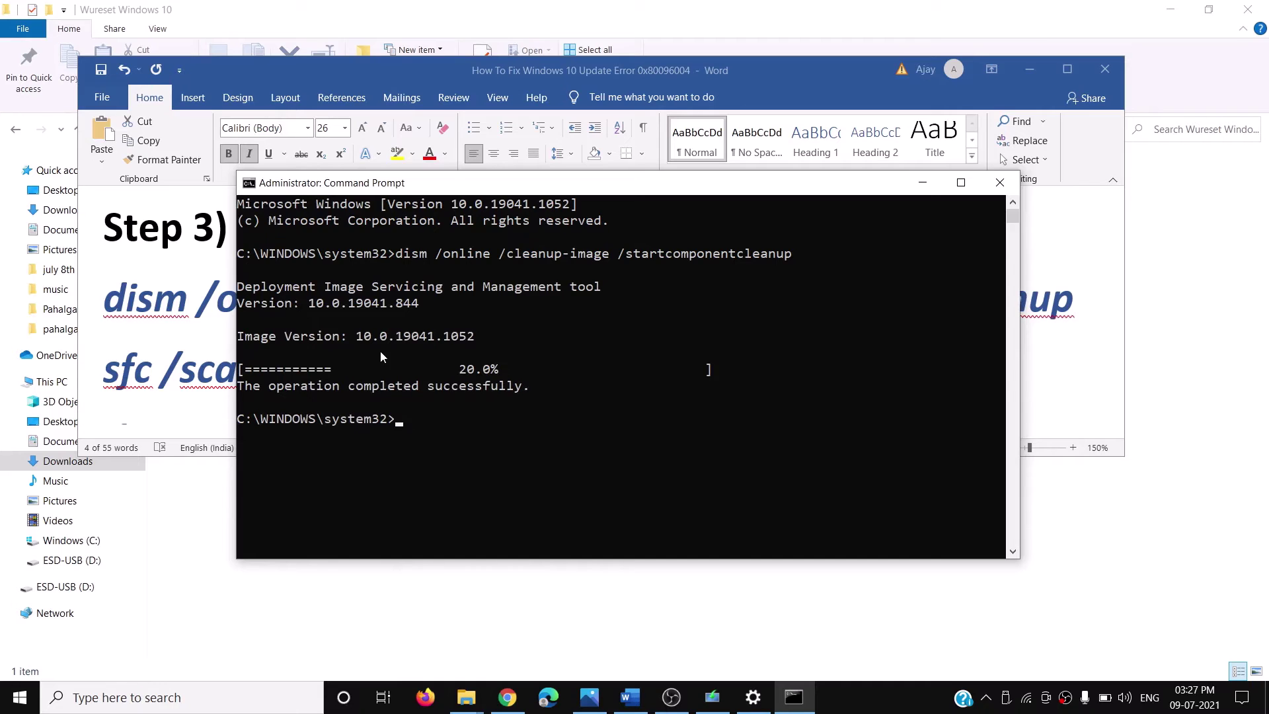
Run sfc /scannow in the administrator Command Prompt.
triple_click(281, 317)
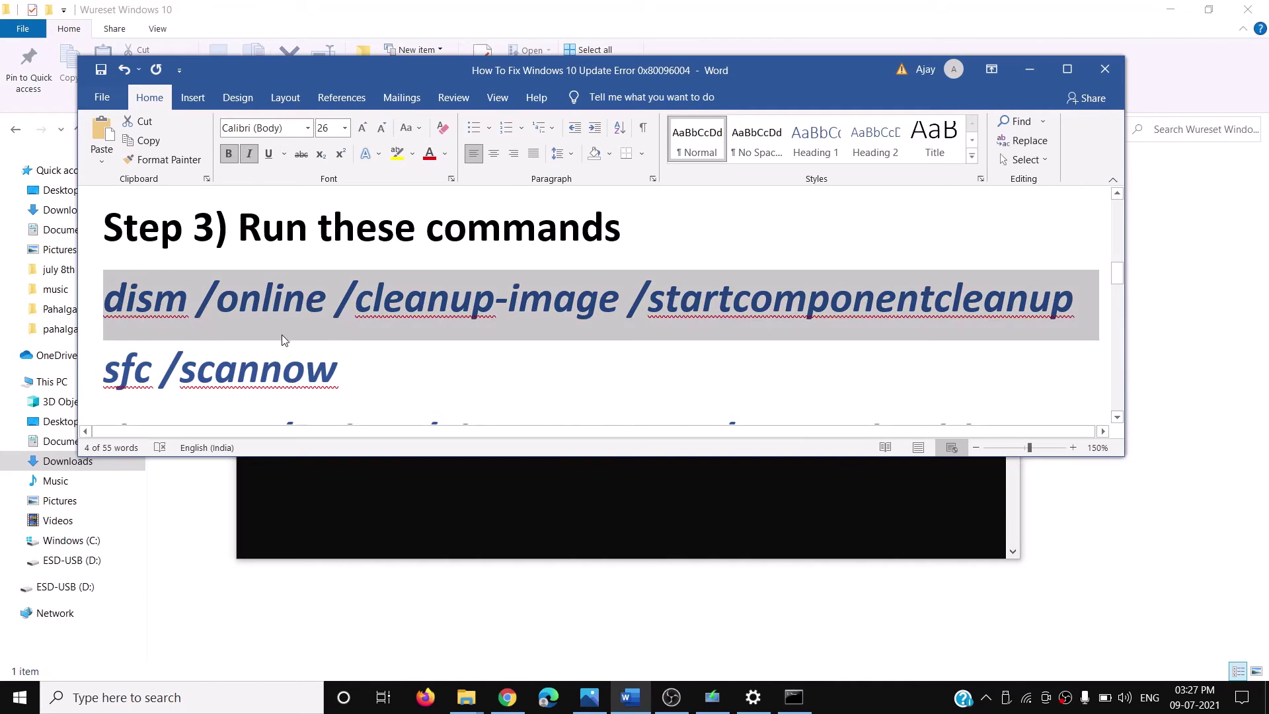
scroll(819, 323, down, 1)
triple_click(990, 386)
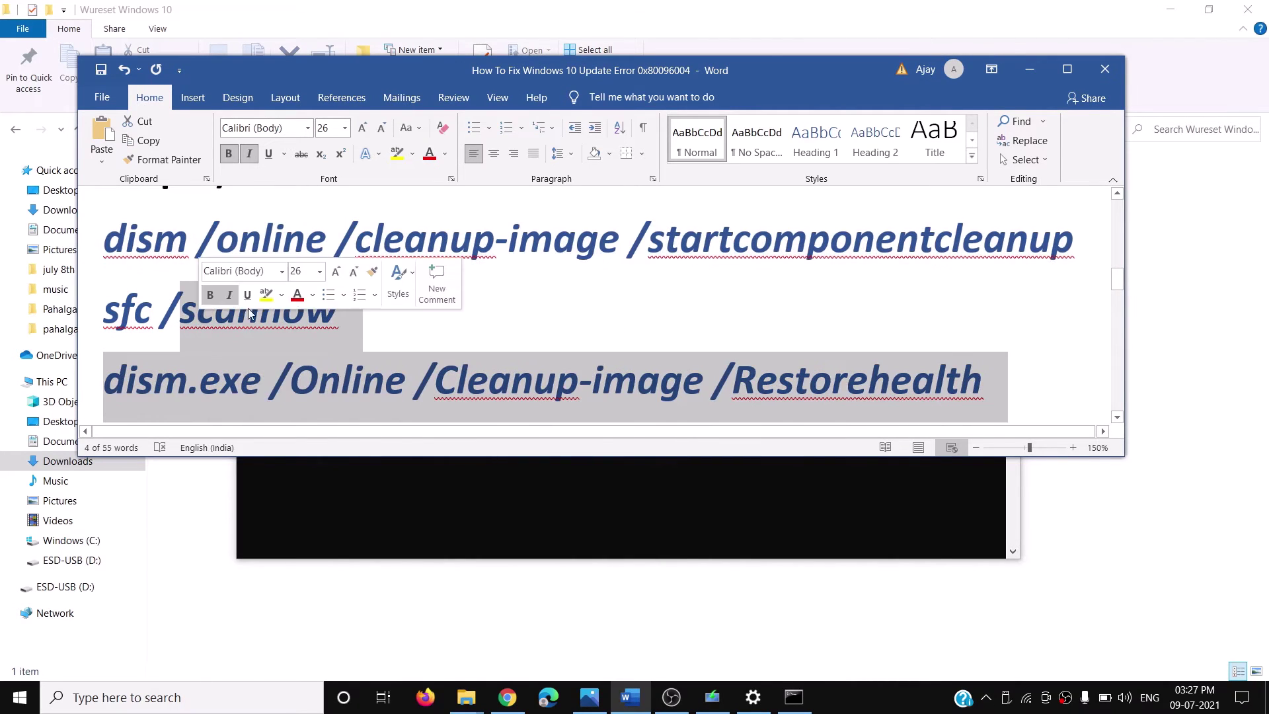
click(319, 327)
triple_click(329, 322)
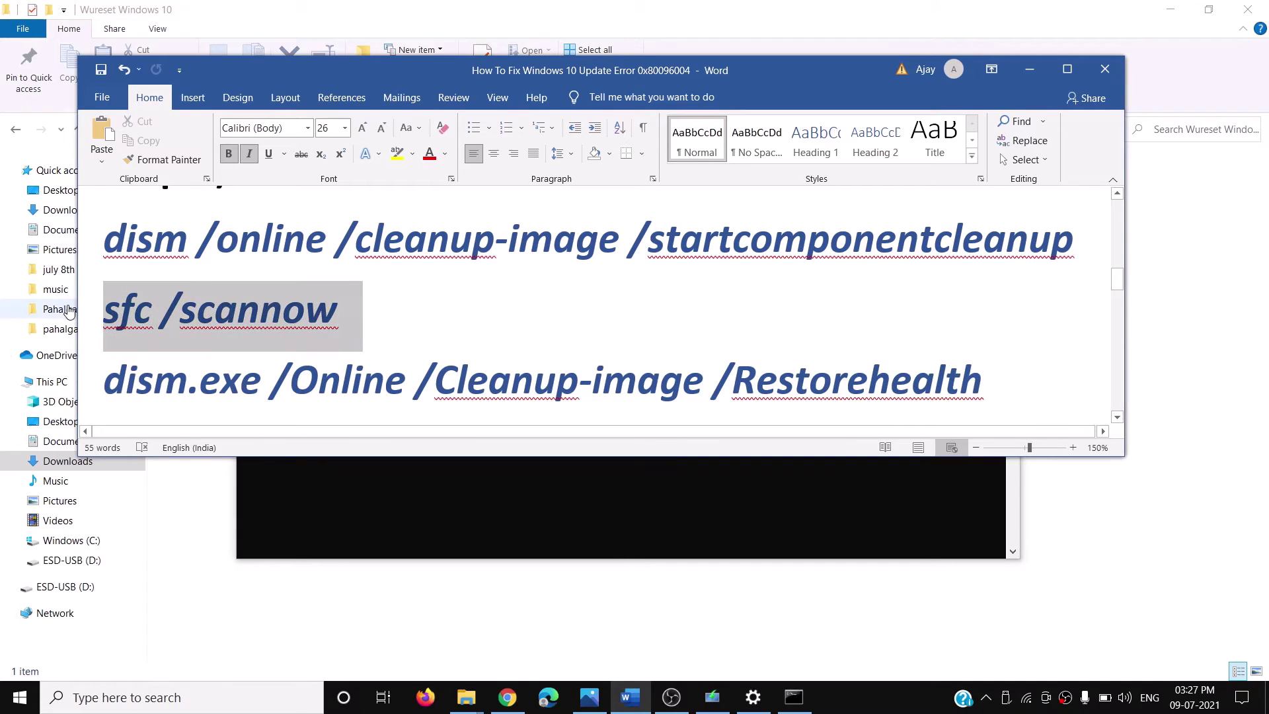
click(793, 698)
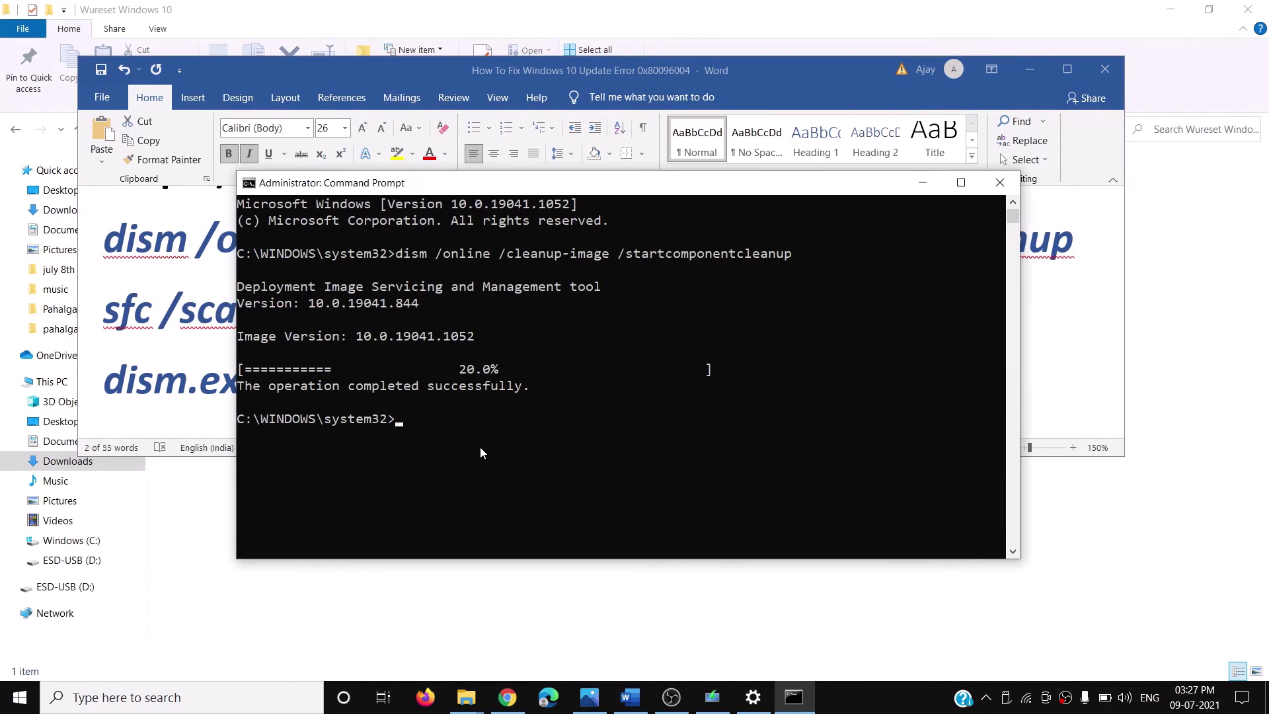
text(sfc /scannow)
key(Return)
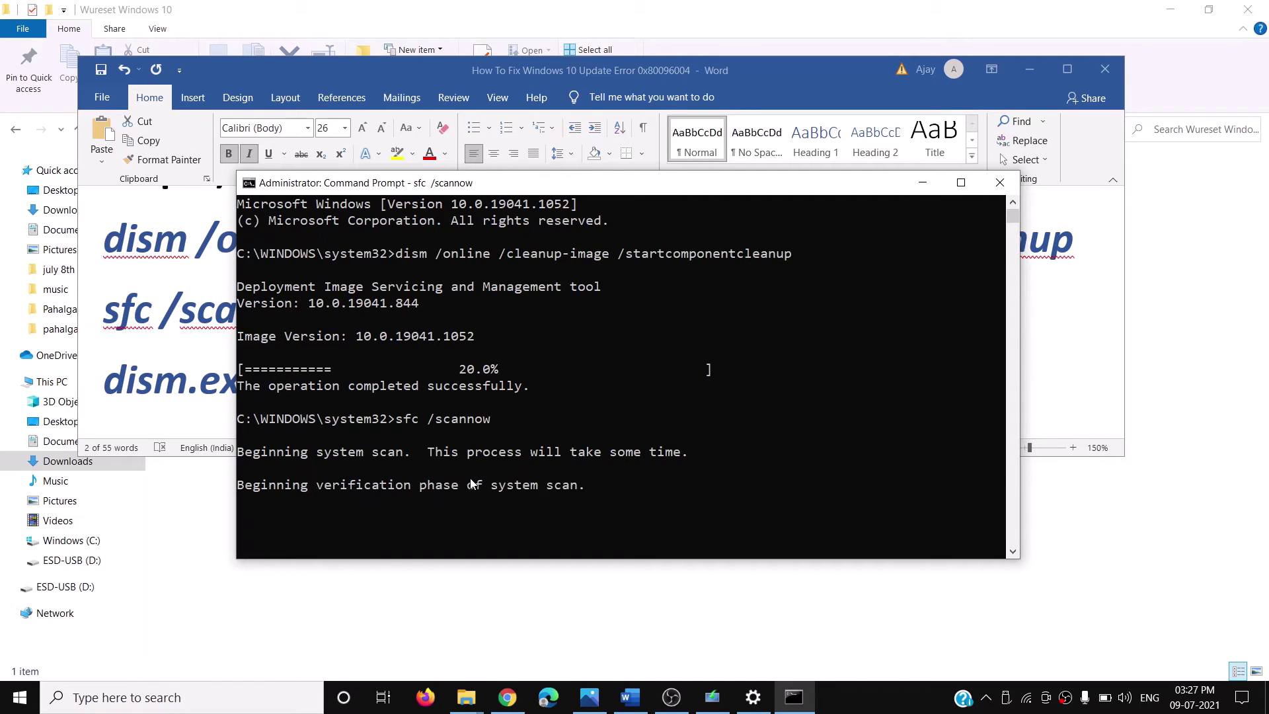
Note the 1% verification progress, select the dism.exe RestoreHealth line in Word, and scroll to Step 4.
drag(336, 505, 359, 510)
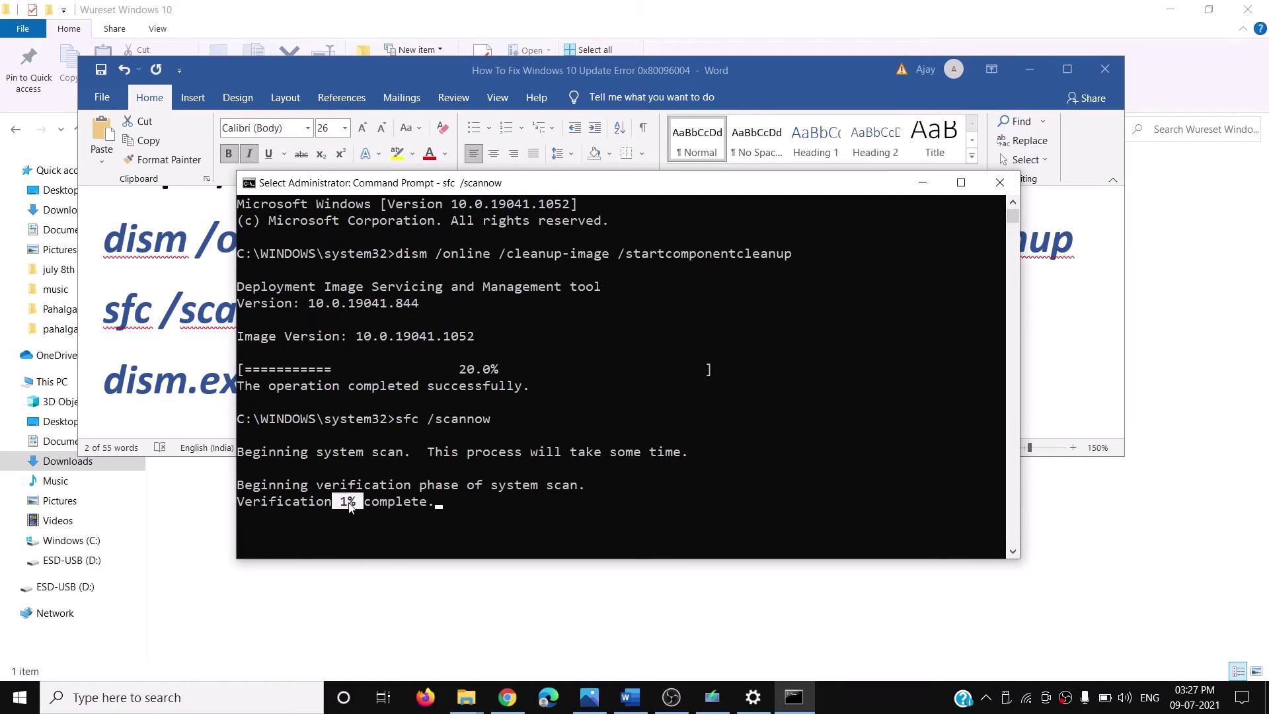
key(alt+Tab)
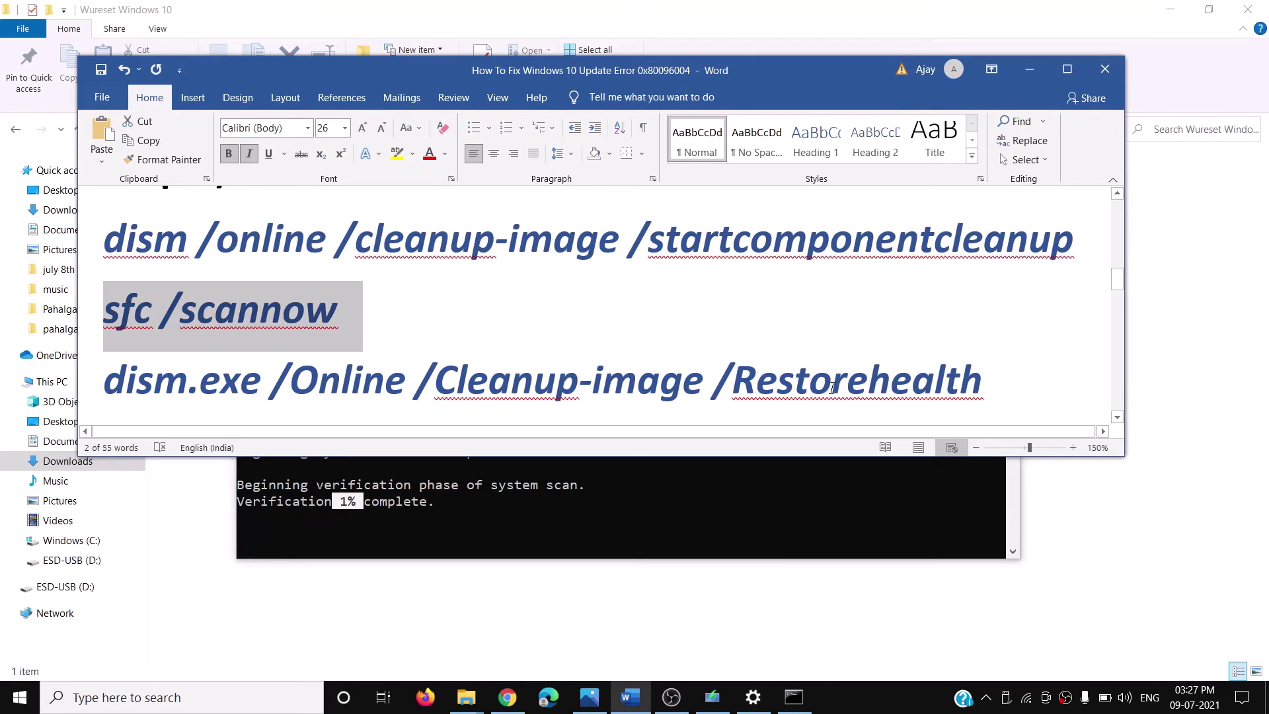
drag(967, 373, 104, 387)
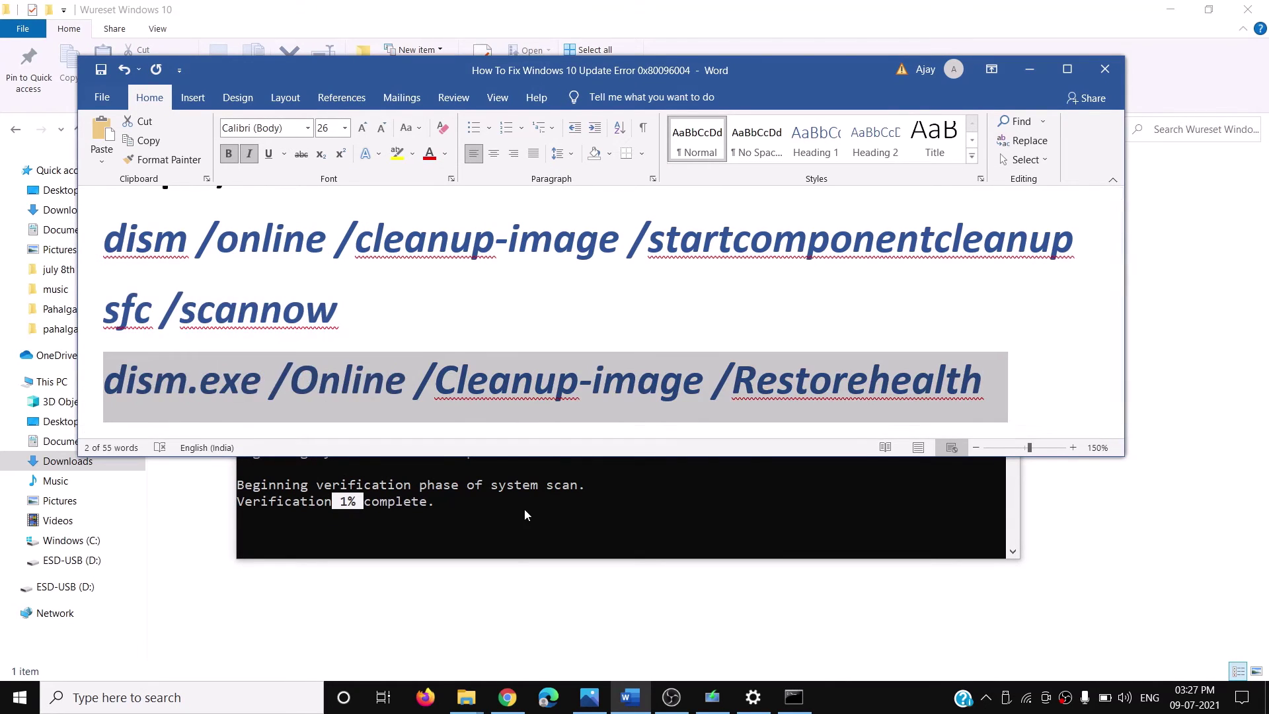
click(443, 501)
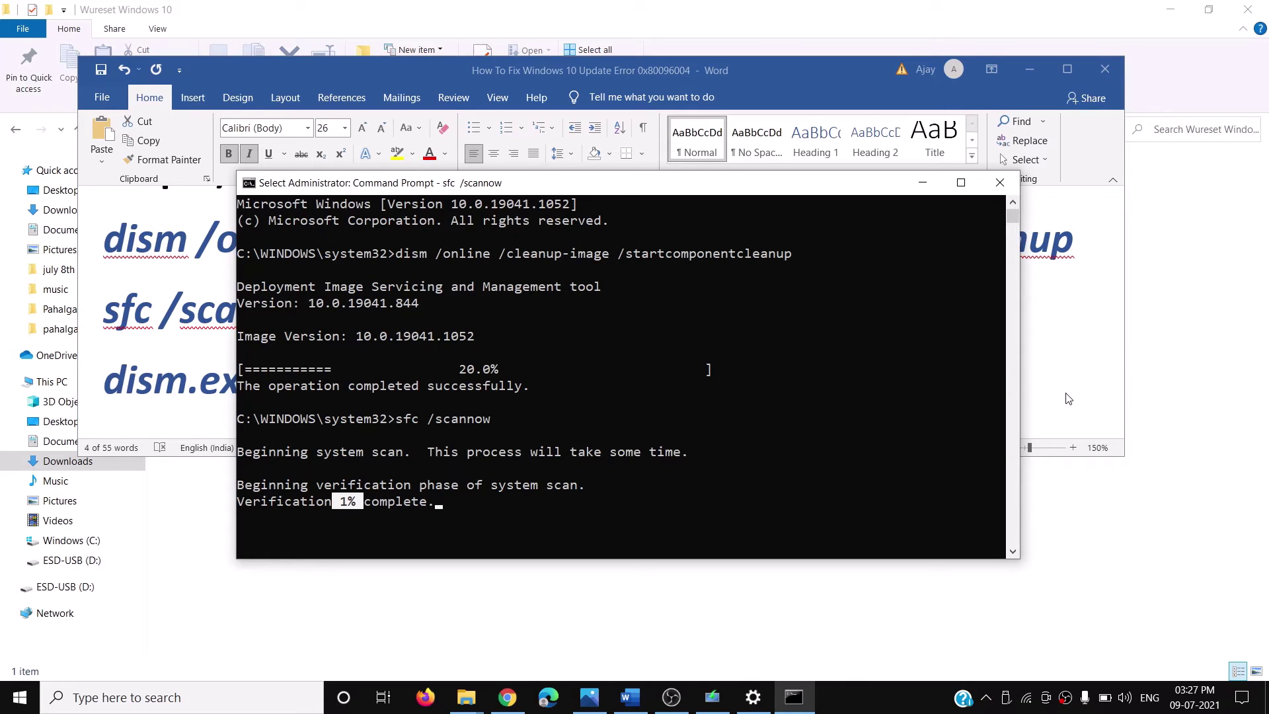
key(alt+Tab)
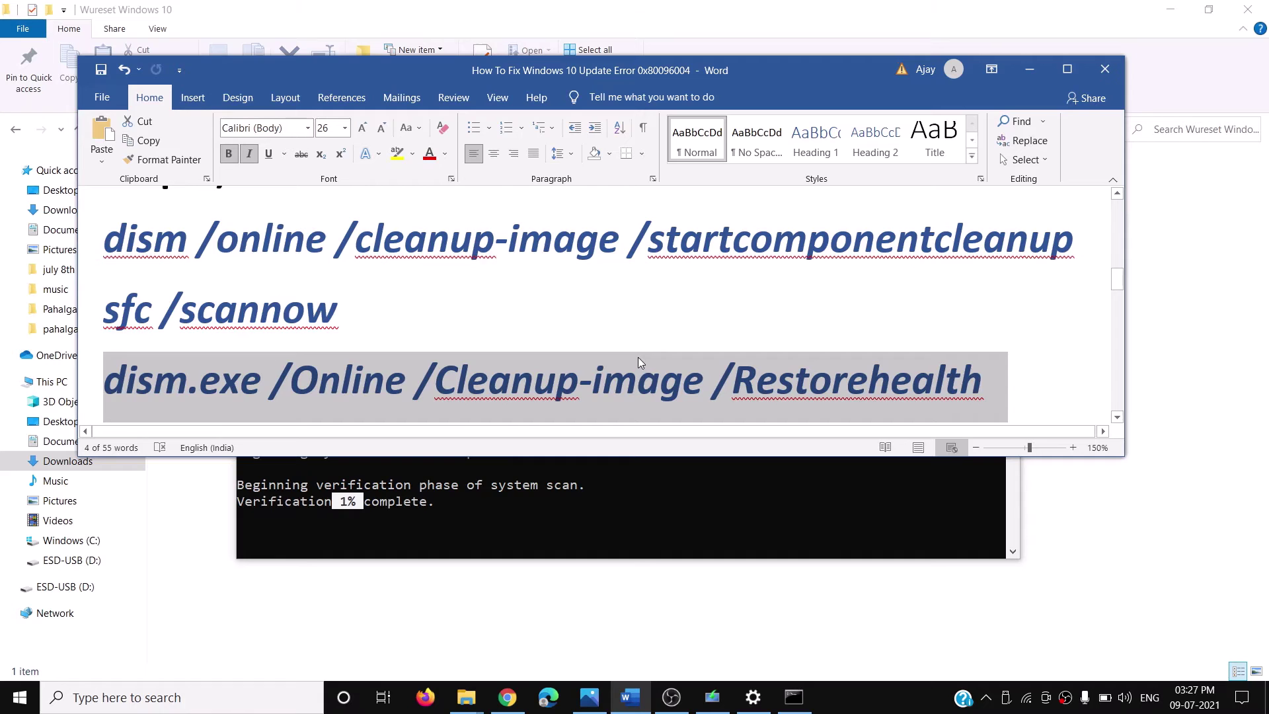
scroll(637, 357, down, 4)
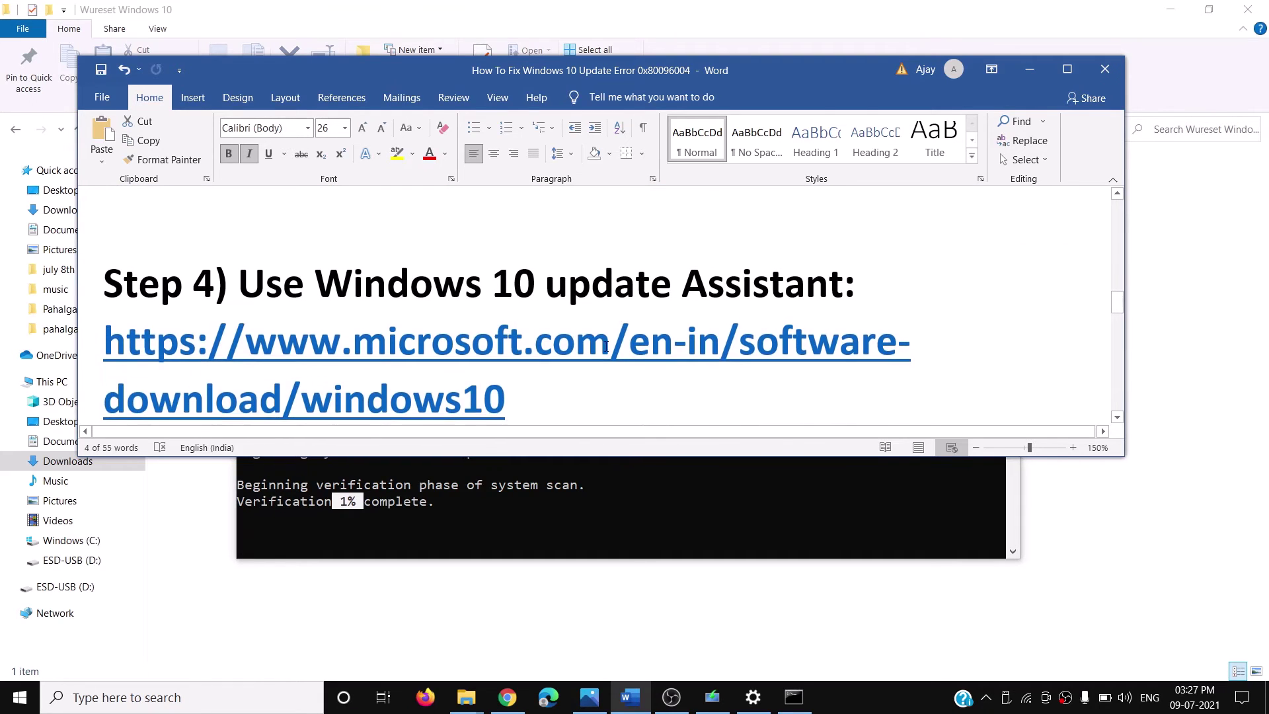
Copy Step 4's Microsoft Download Windows 10 link from the Word guide.
scroll(570, 318, down, 1)
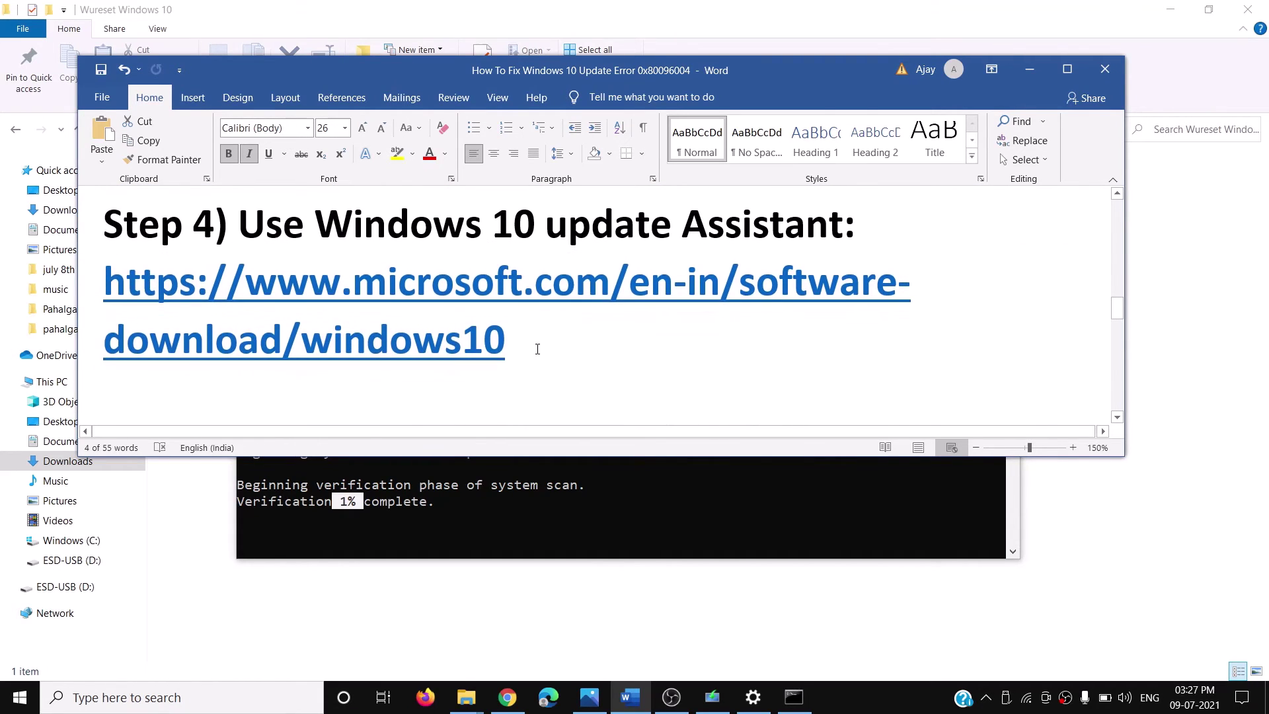
triple_click(533, 345)
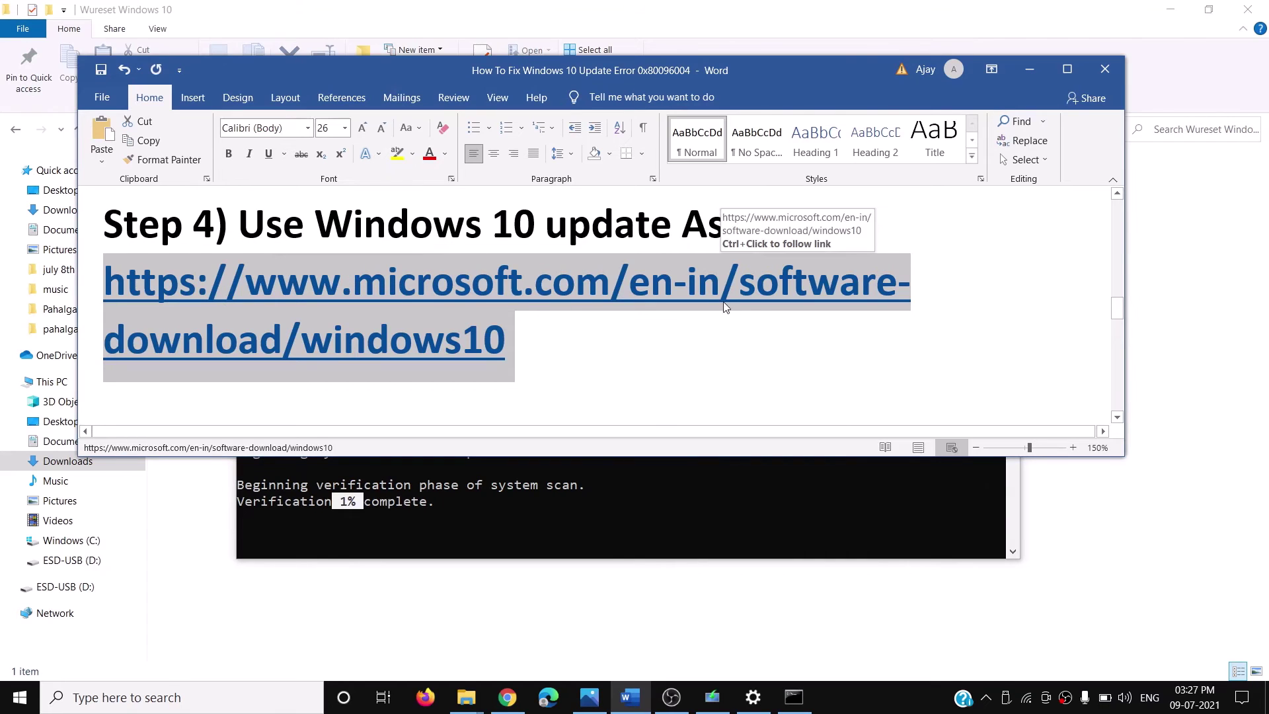
key(ctrl+c)
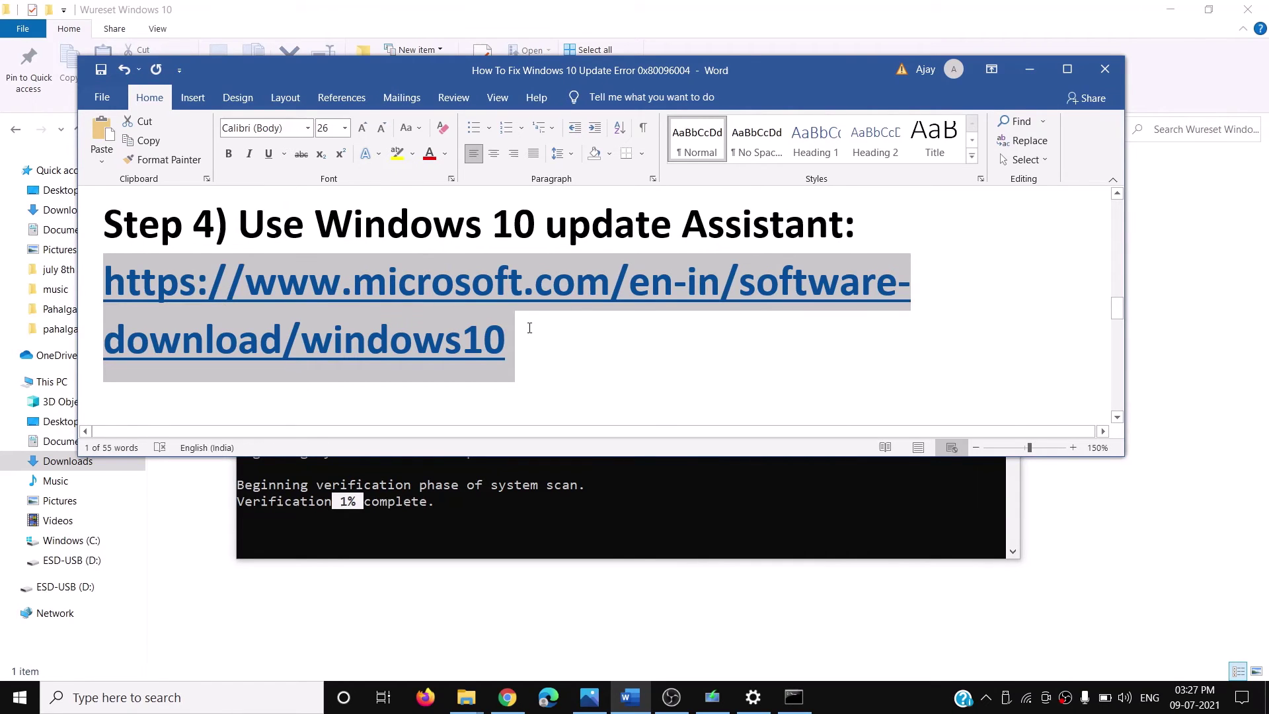
click(648, 619)
Launch the downloaded Windows10Upgrade Update Assistant from Chrome's Download Windows 10 page, then return to Word.
click(525, 680)
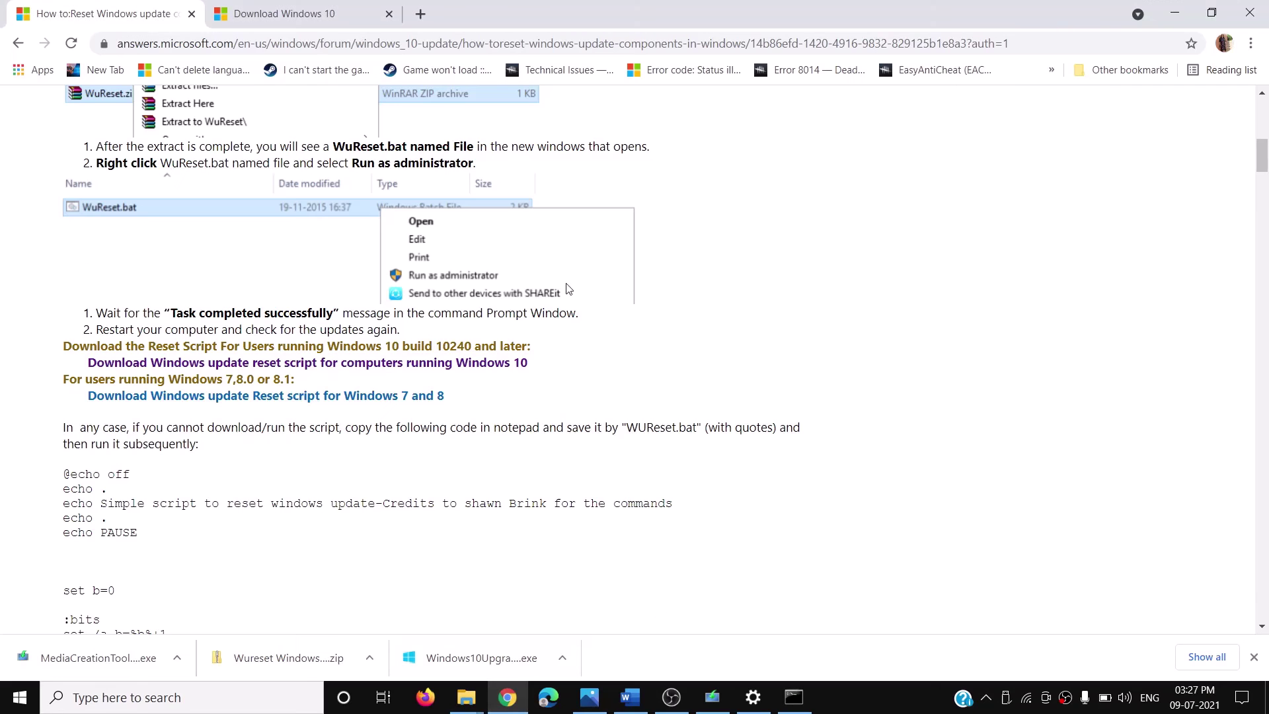
click(263, 7)
scroll(314, 323, down, 2)
scroll(338, 355, up, 2)
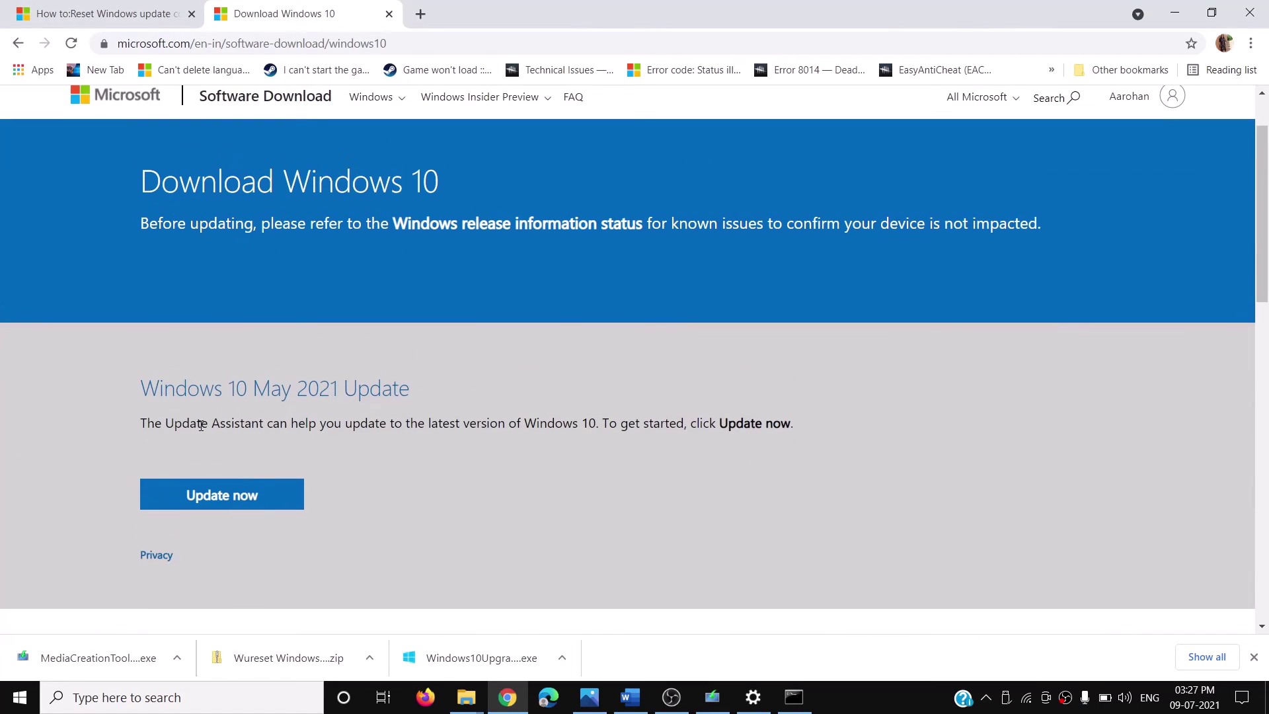
drag(150, 423, 260, 423)
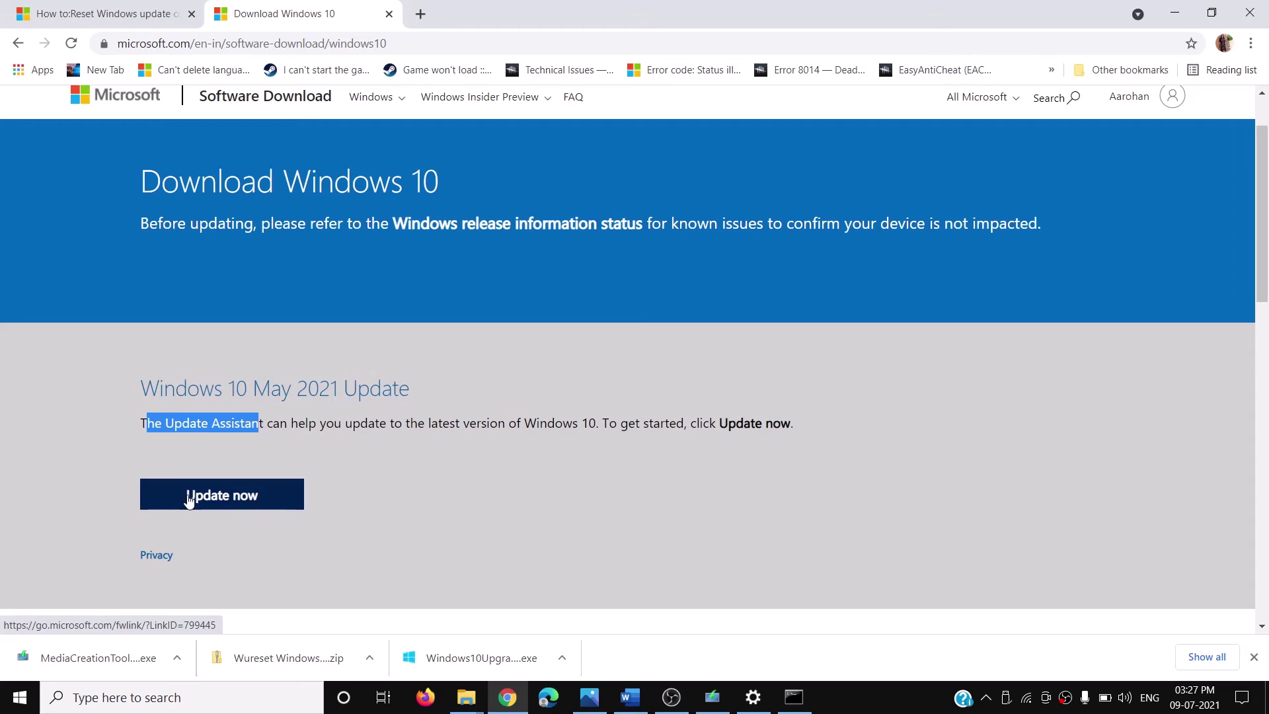
click(447, 658)
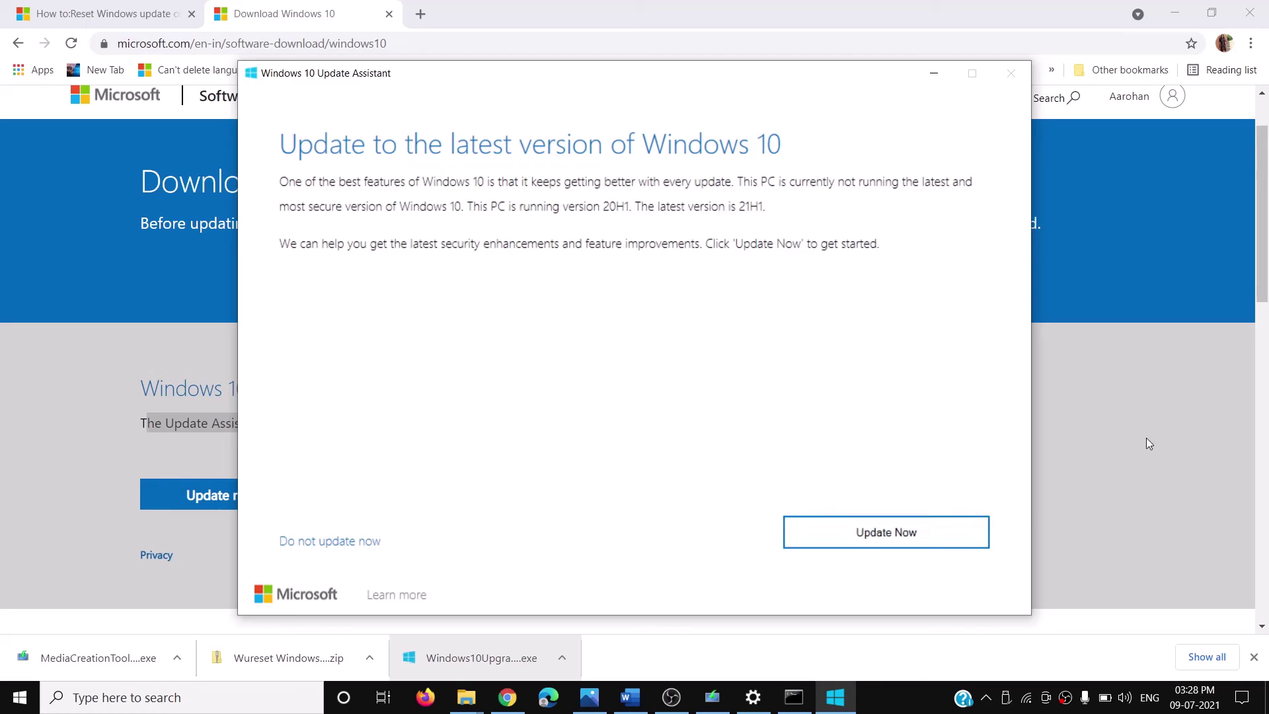
click(1110, 491)
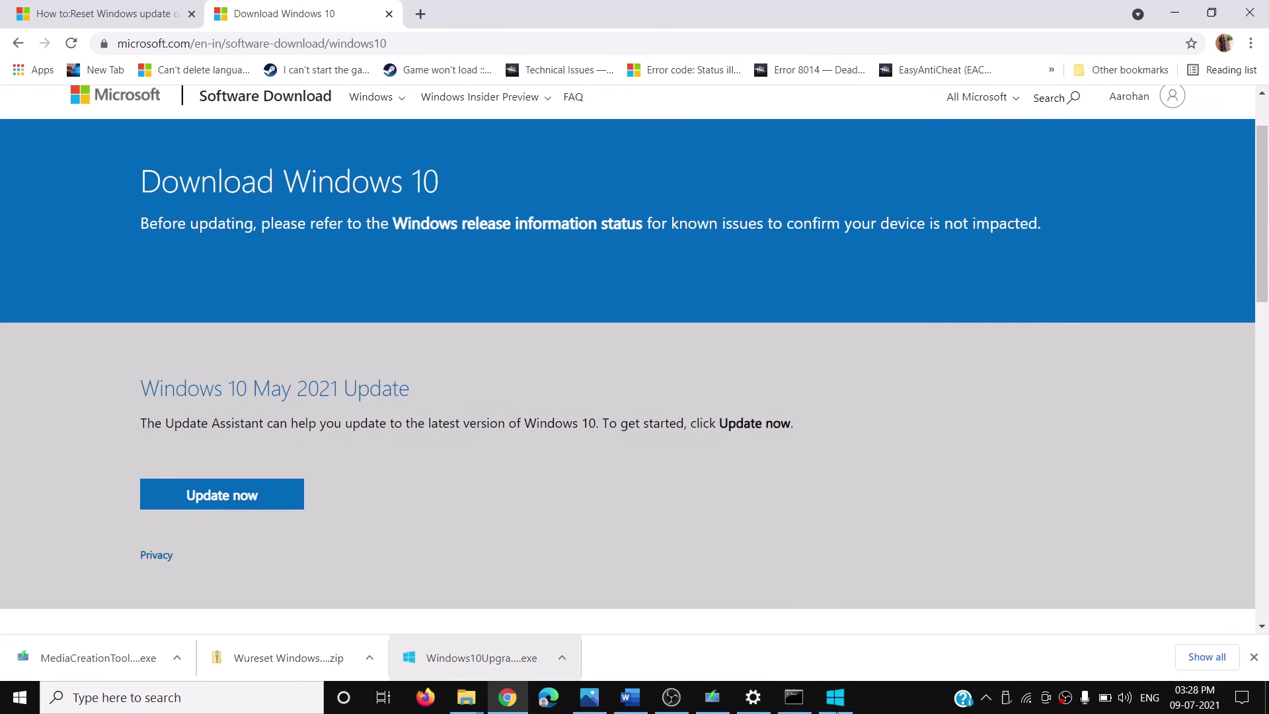
click(632, 702)
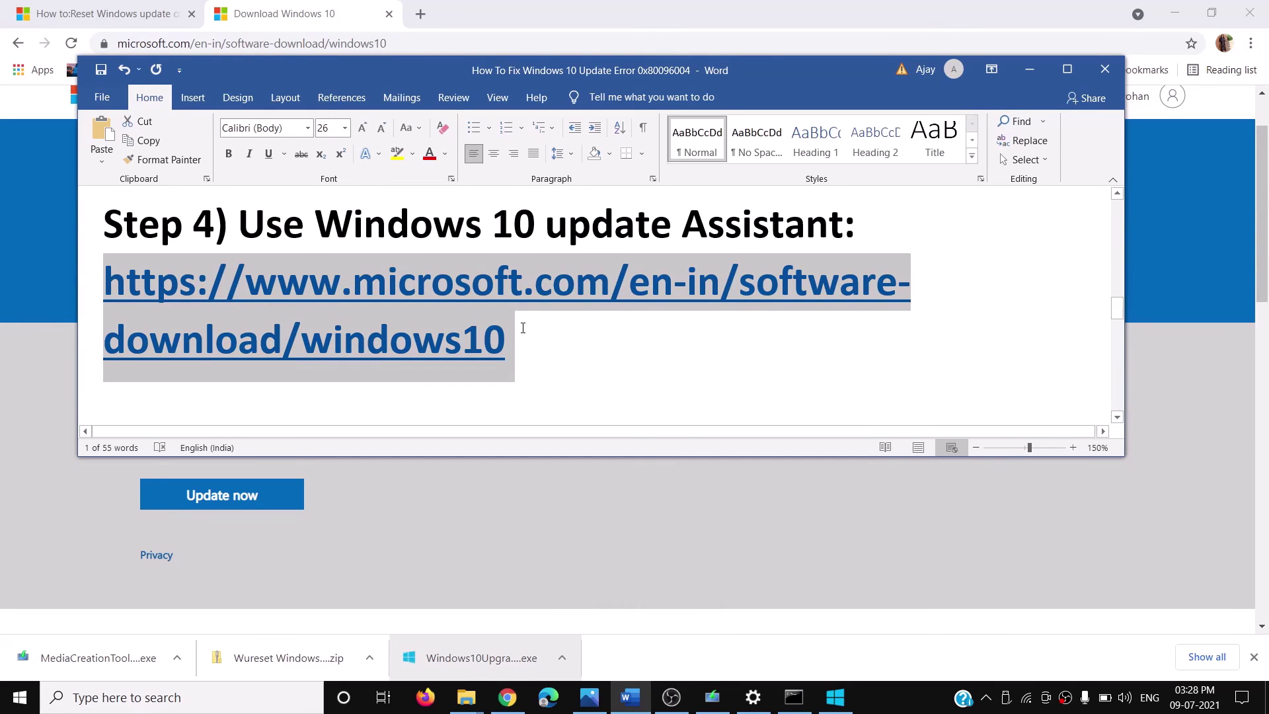
Highlight 'media creation tool' in the guide's Step 5 heading and locate it on the download page.
drag(312, 221, 854, 225)
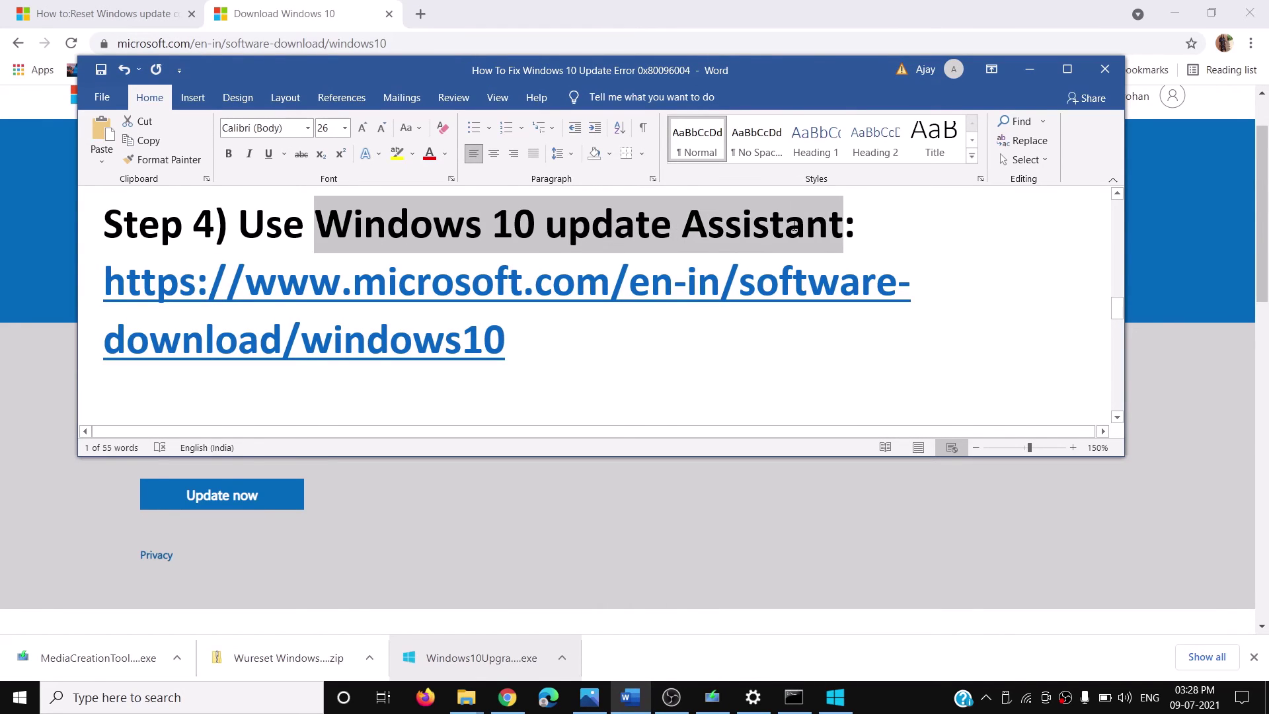
scroll(488, 354, down, 3)
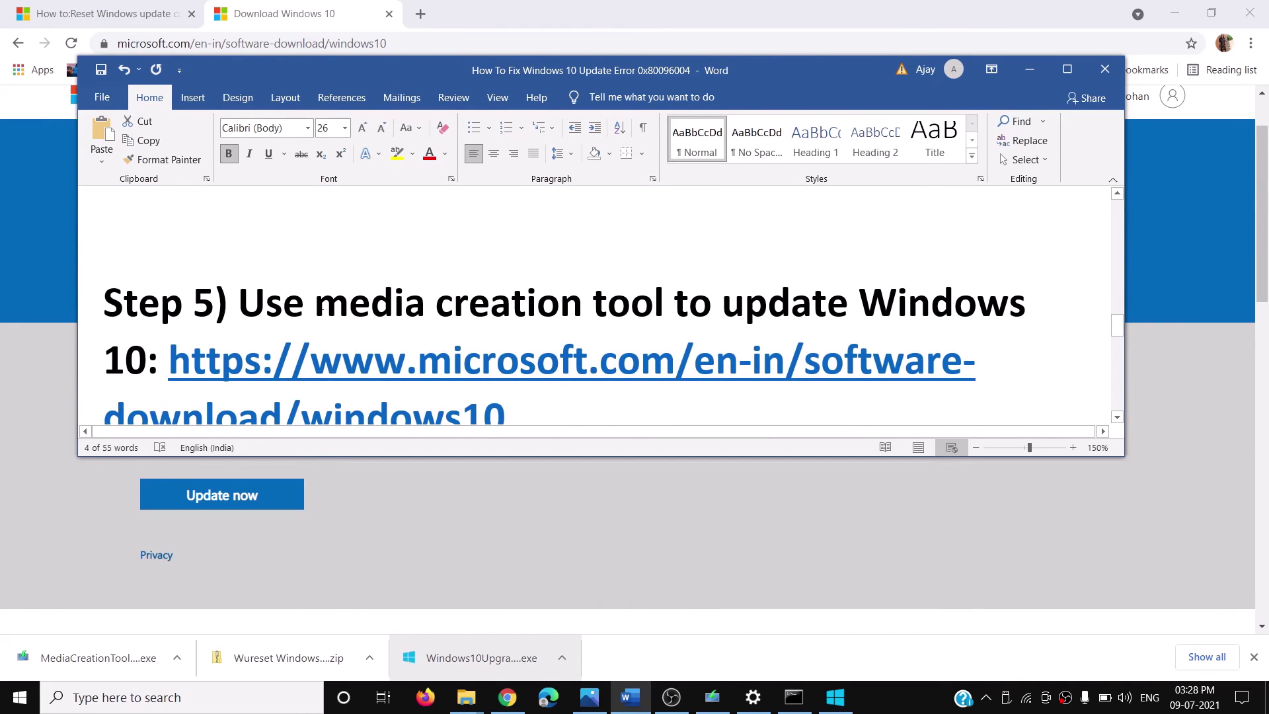
drag(314, 304, 639, 313)
click(501, 553)
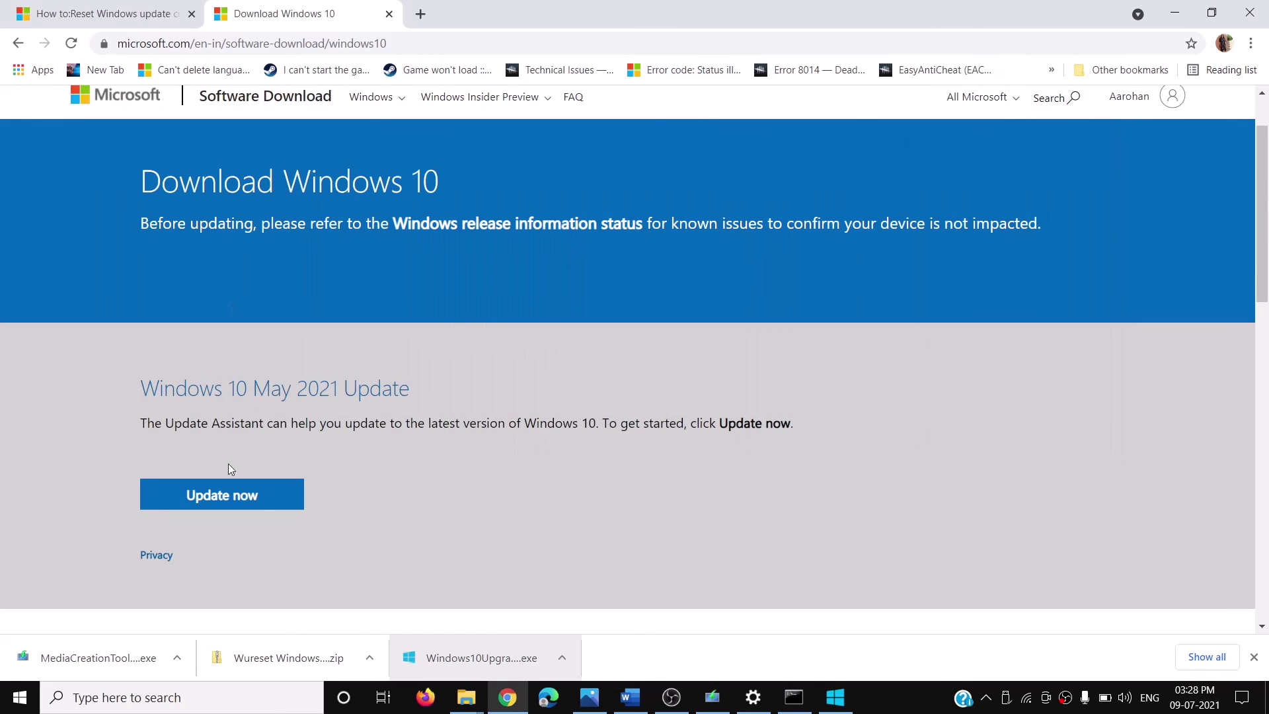
scroll(234, 427, down, 5)
drag(141, 384, 254, 382)
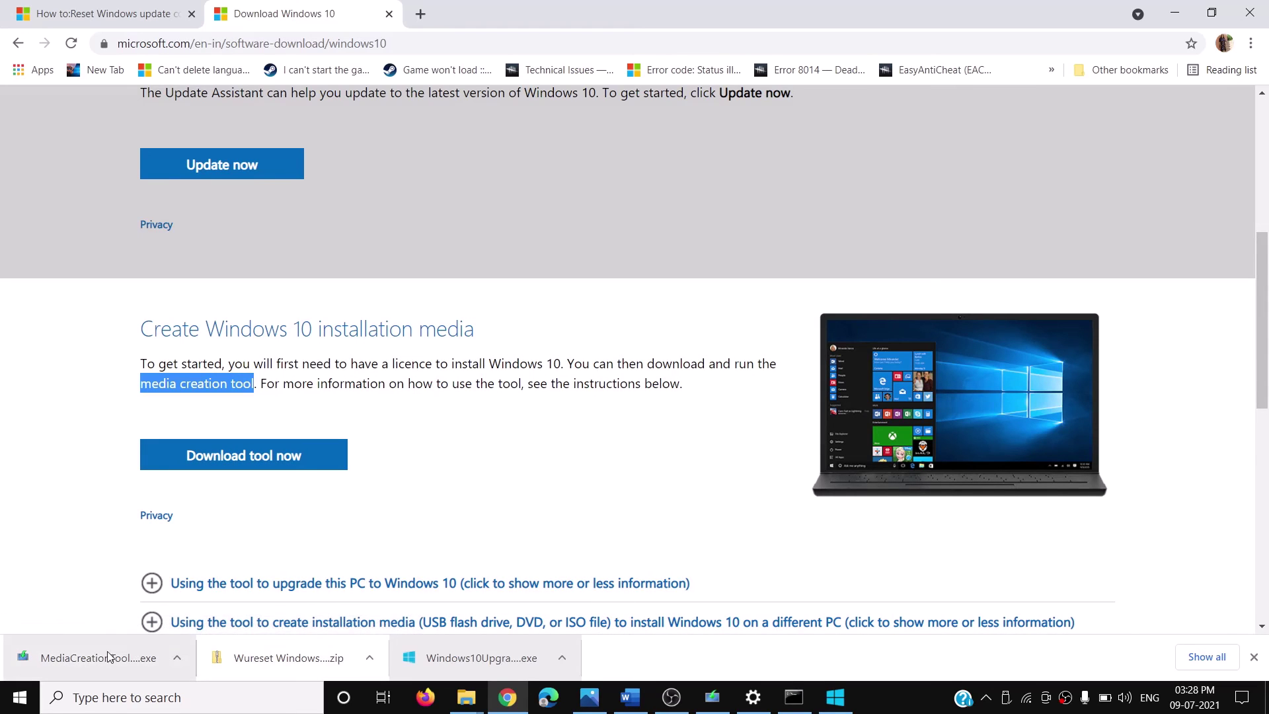
Run MediaCreationTool, accept the licence terms and choose Upgrade this PC now.
click(73, 658)
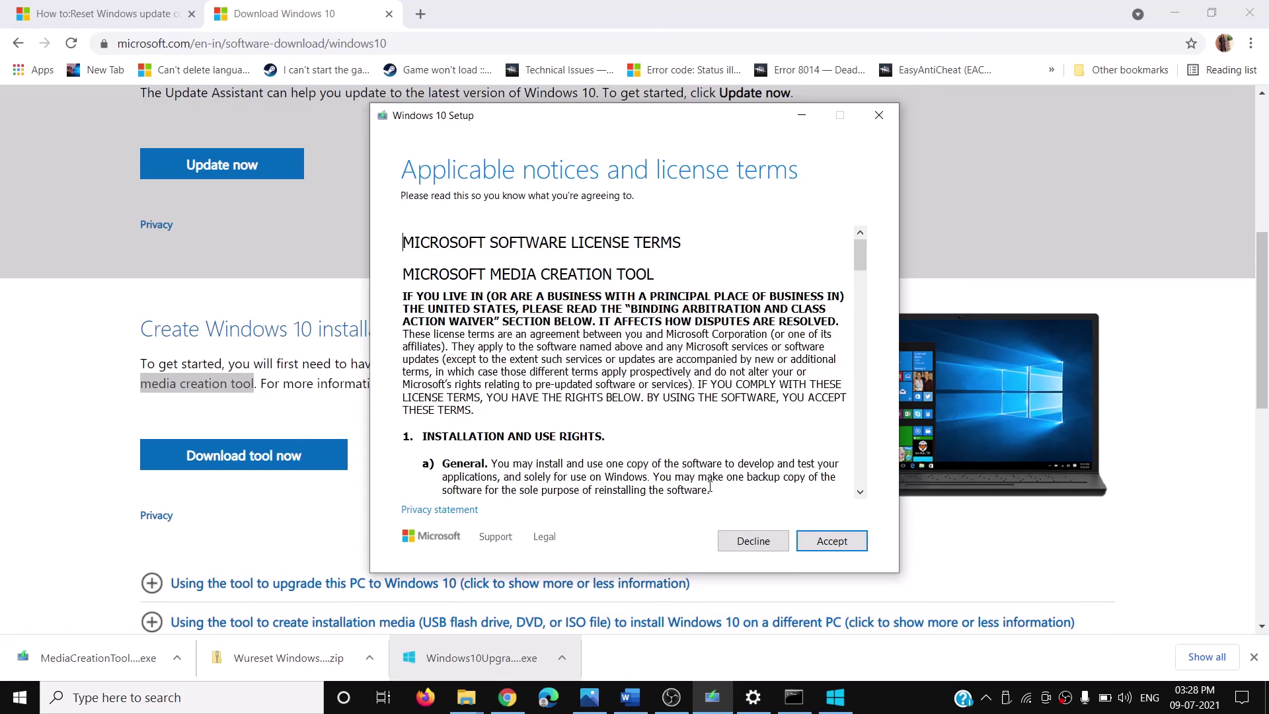
click(835, 544)
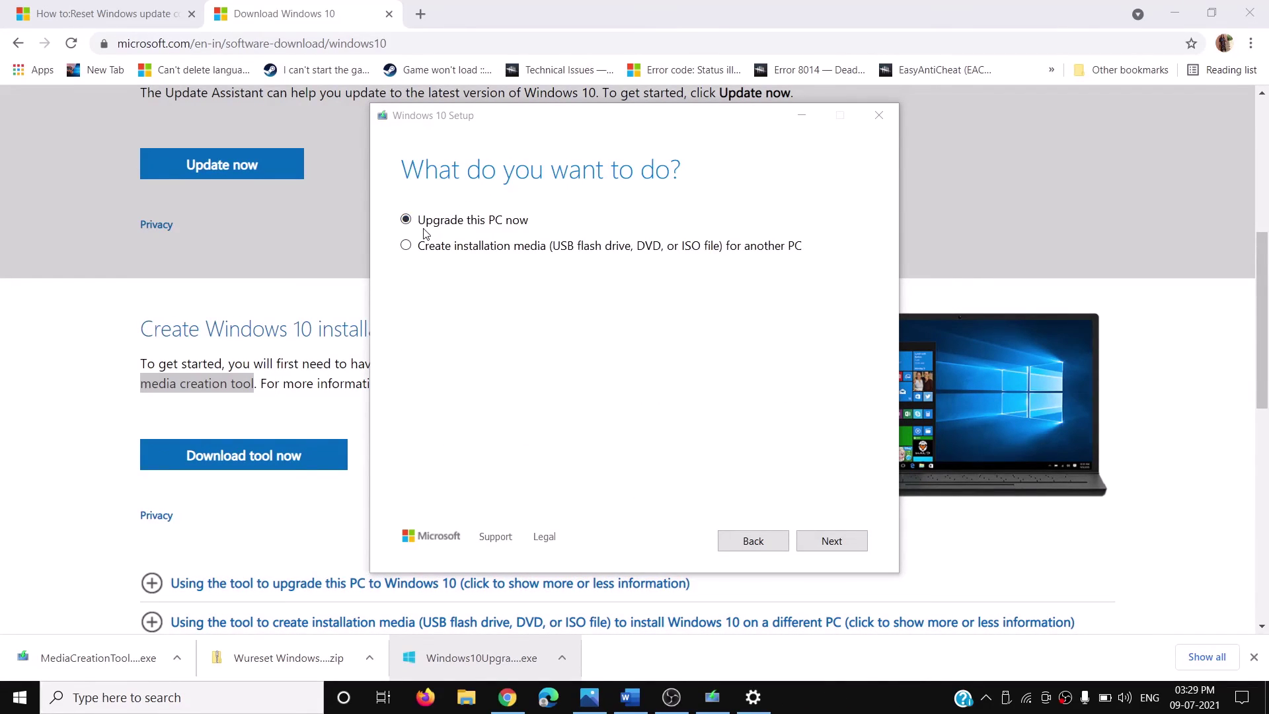
click(837, 547)
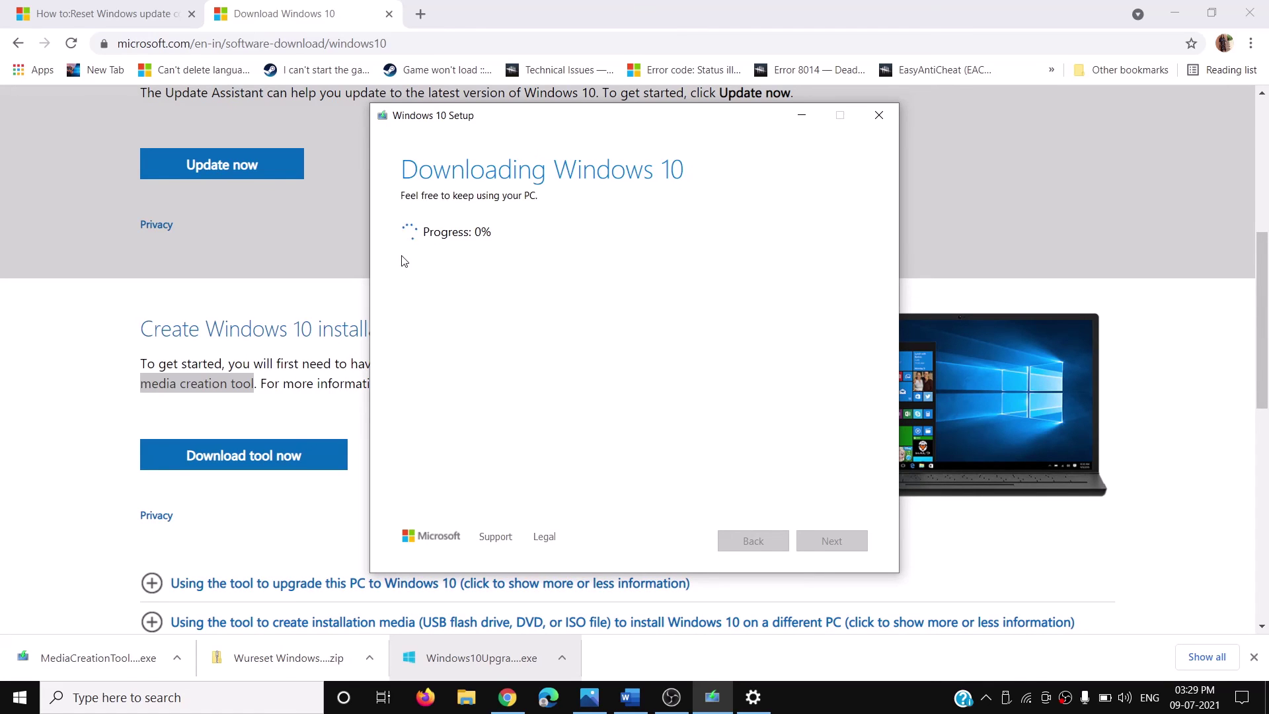
click(630, 698)
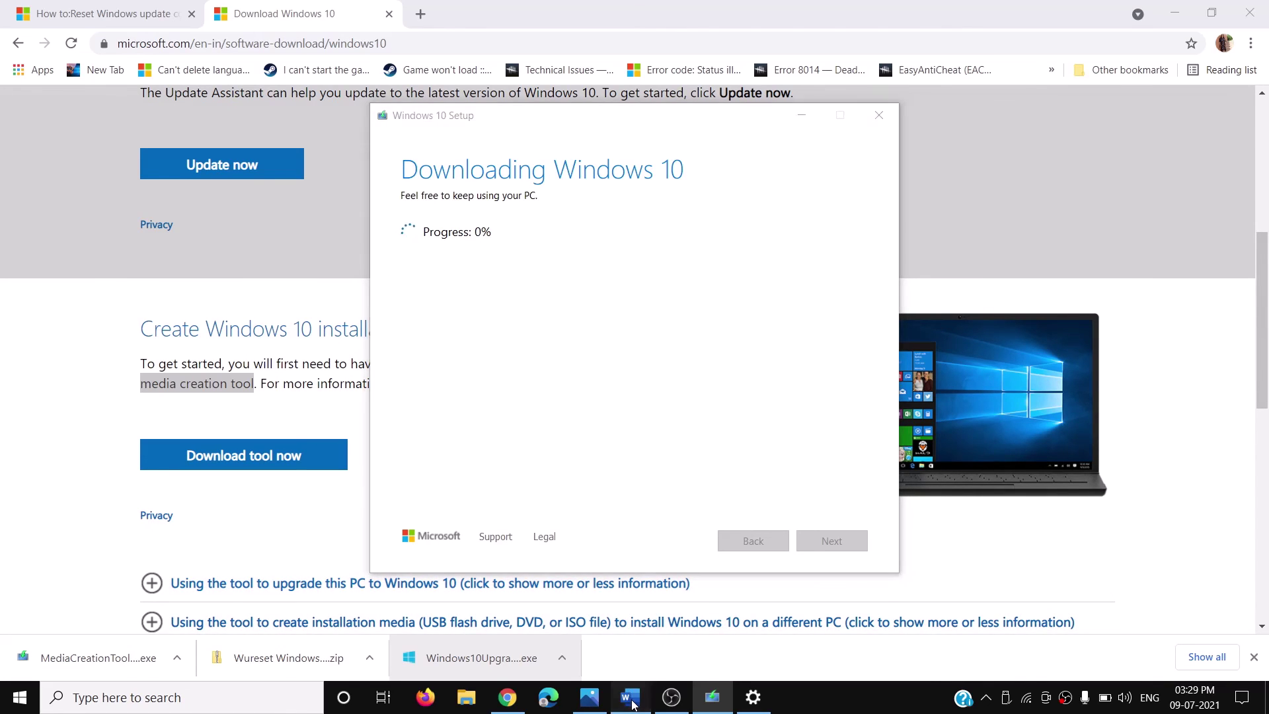
click(1074, 77)
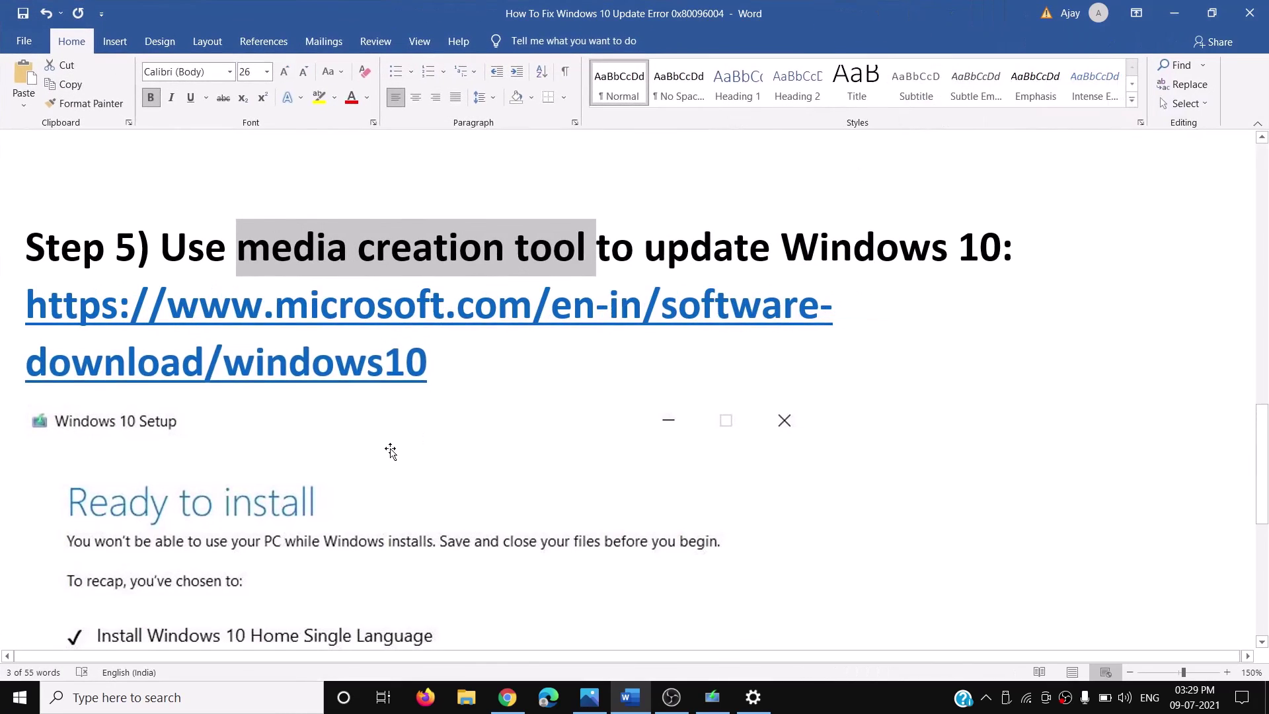
Review the guide's 'Ready to install' screenshot, then show the 0x80096004 error picture in Photos.
scroll(391, 448, down, 2)
scroll(397, 397, down, 3)
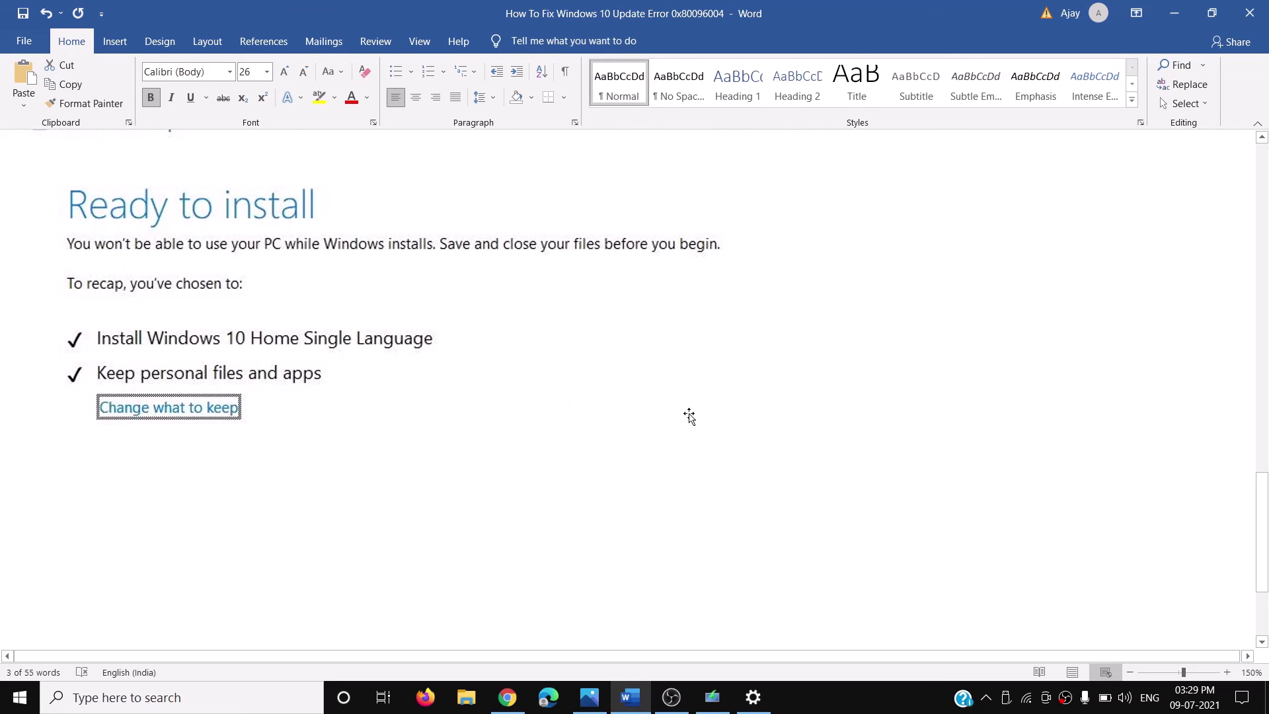
scroll(709, 471, down, 3)
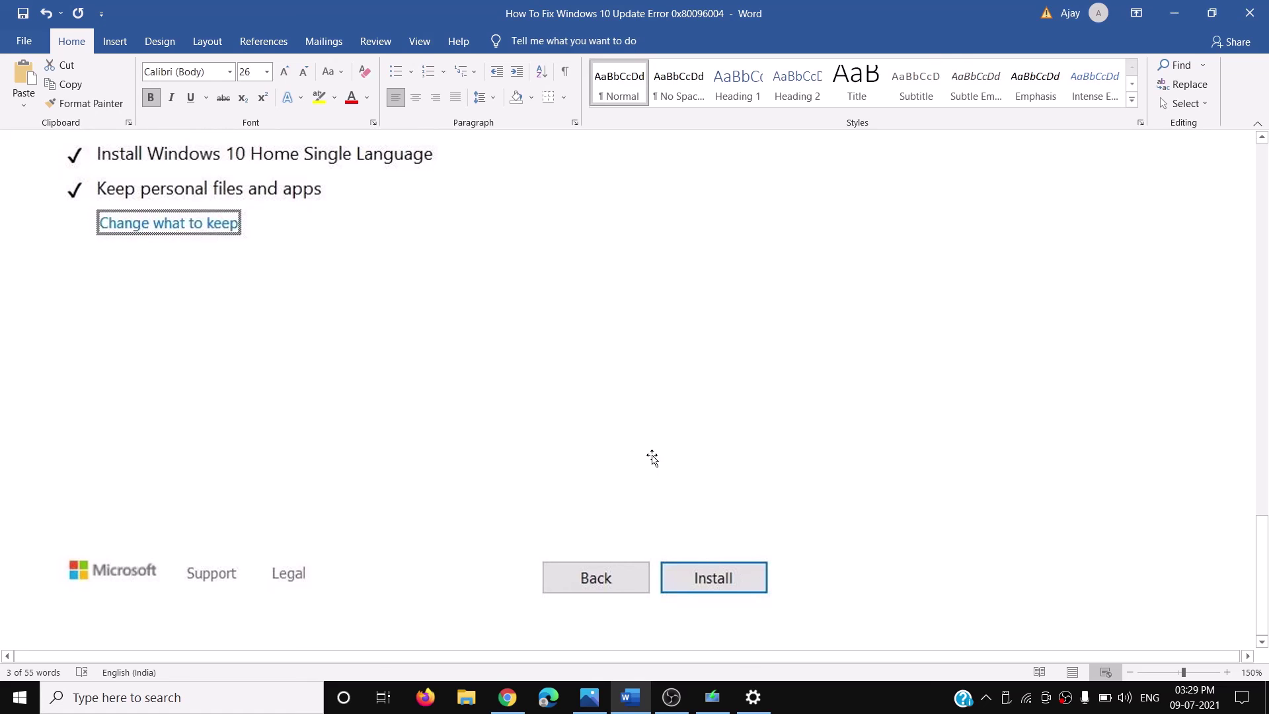
scroll(656, 528, up, 4)
scroll(656, 525, up, 18)
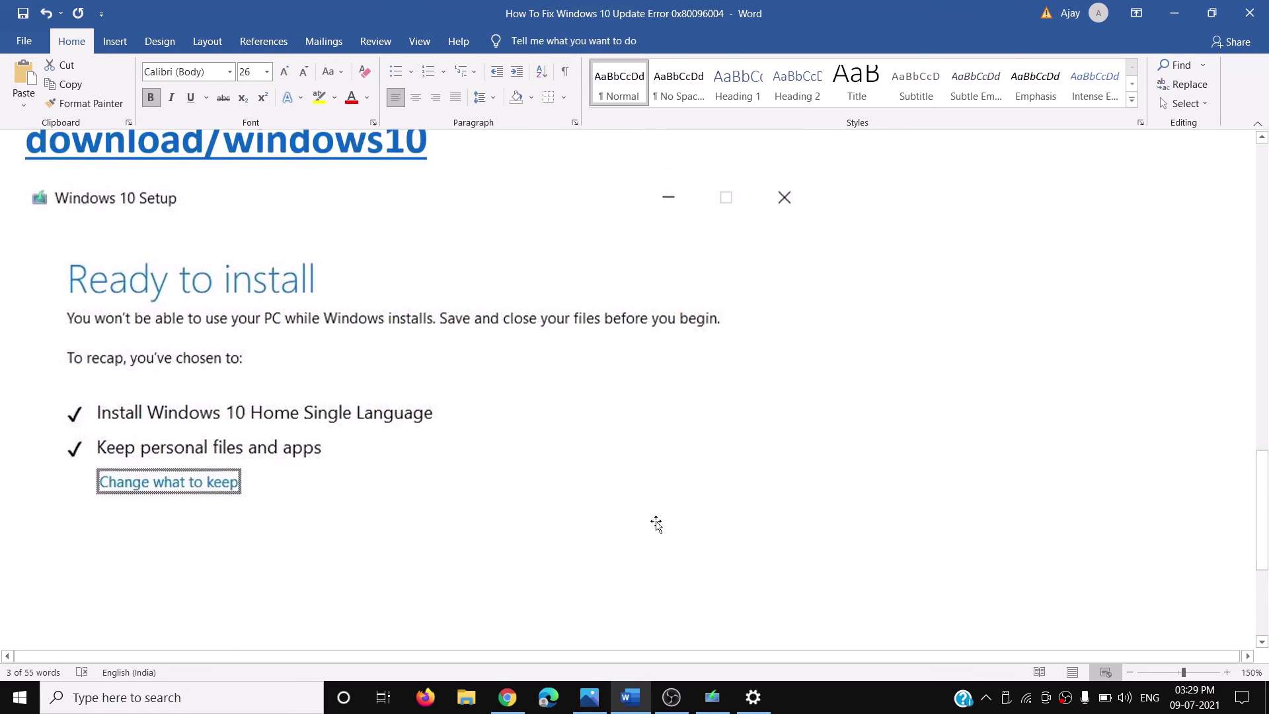
click(589, 697)
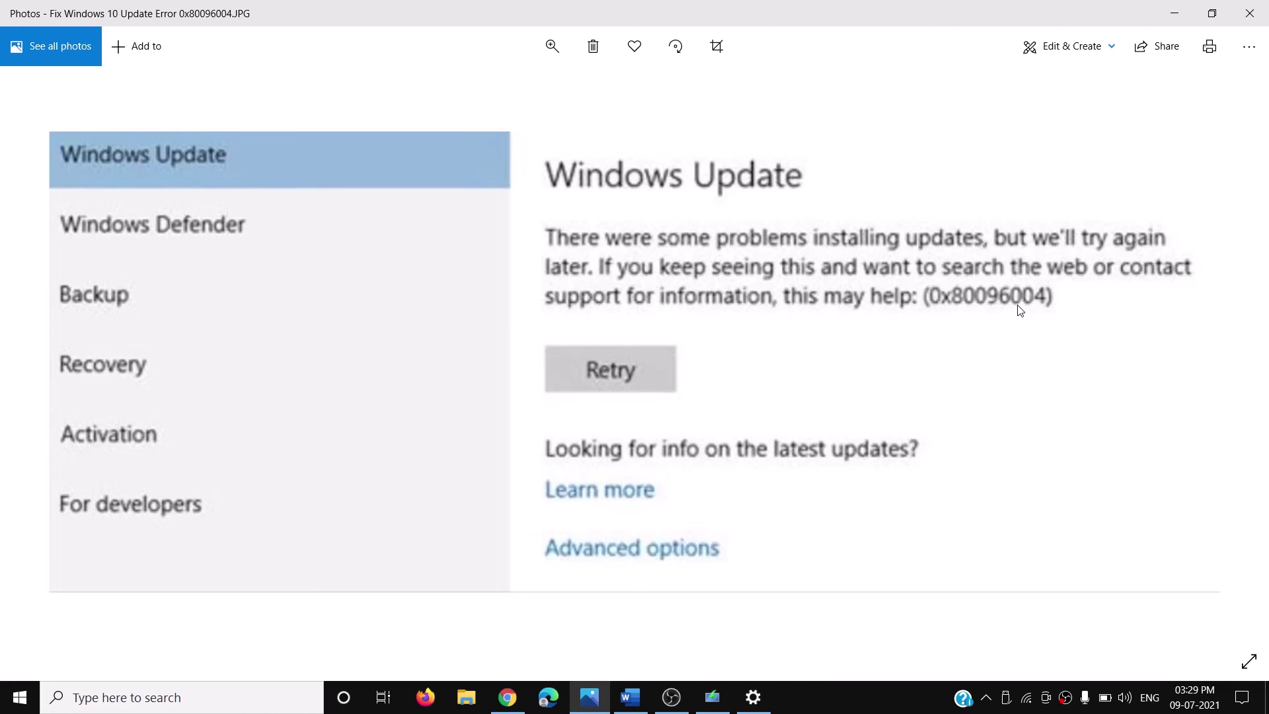